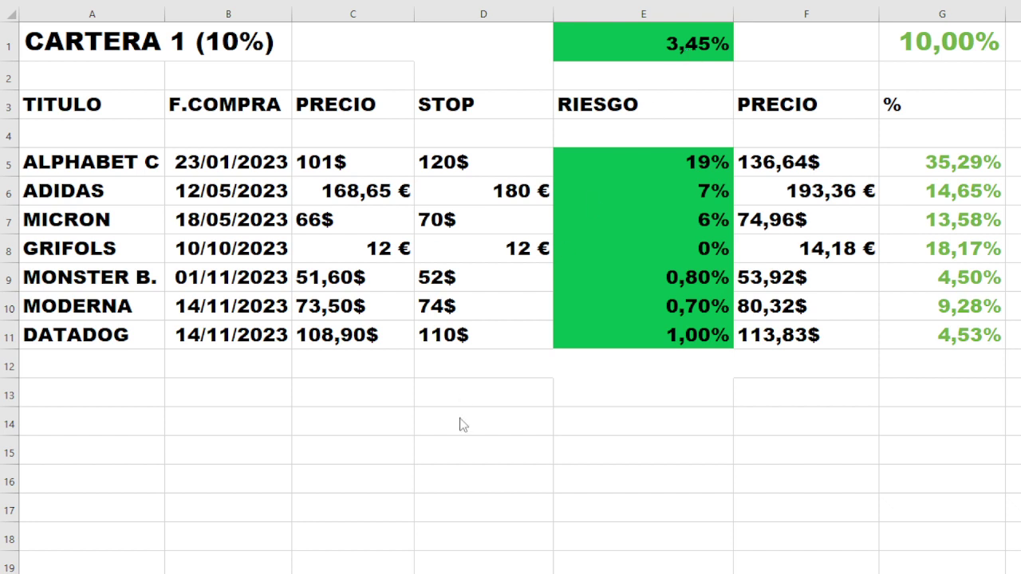
Review the CARTERA 1 (10%) and CARTERA 2 (5%) portfolio sheets.
left_click(1014, 277)
key("ctrl+Page_Up")
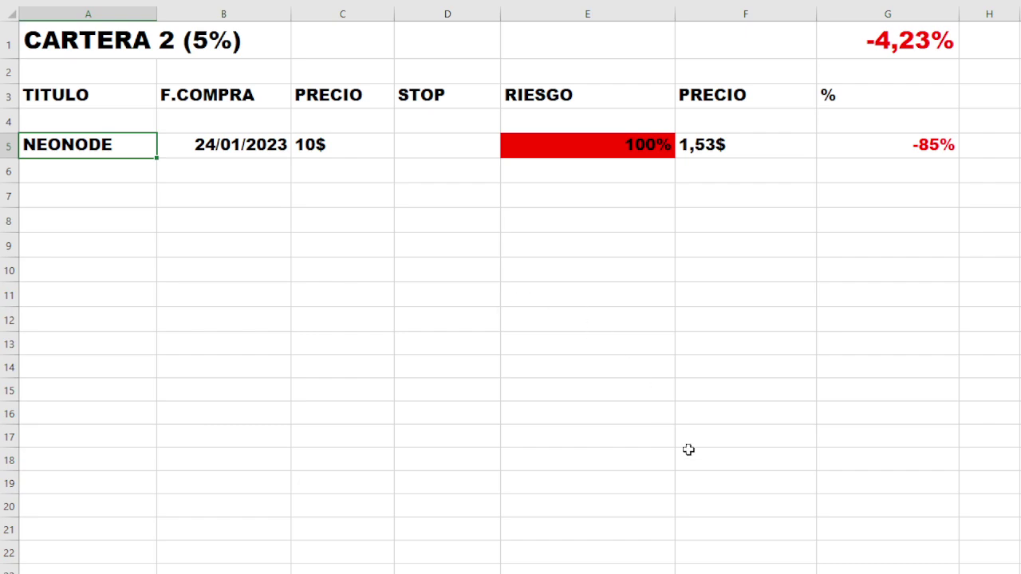
key("ctrl+Page_Down")
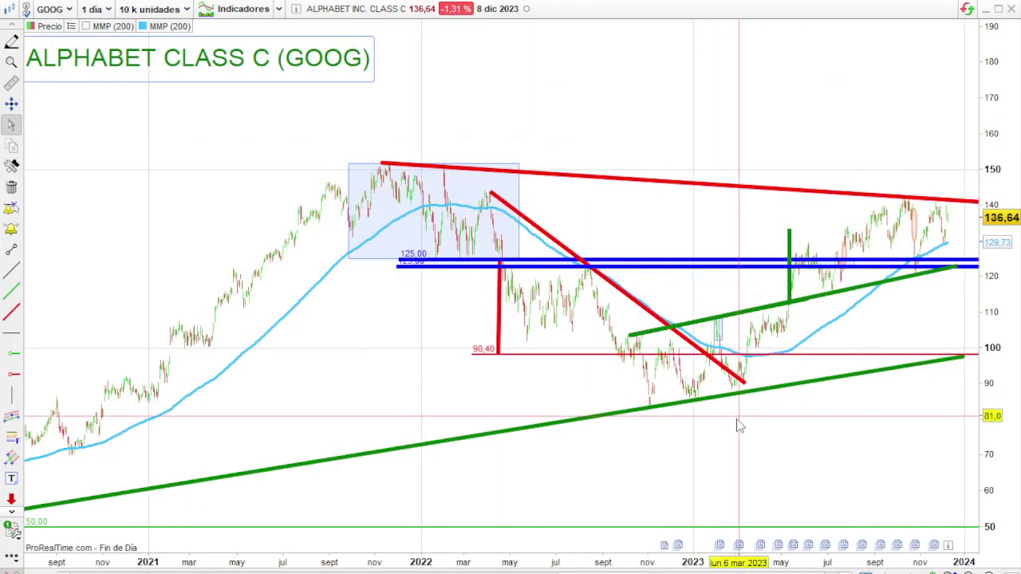
Examine the Alphabet Class C (GOOG) daily chart against its descending resistance line, the 123–125 zone and the rising support lines.
scroll(718, 449, "up", 3)
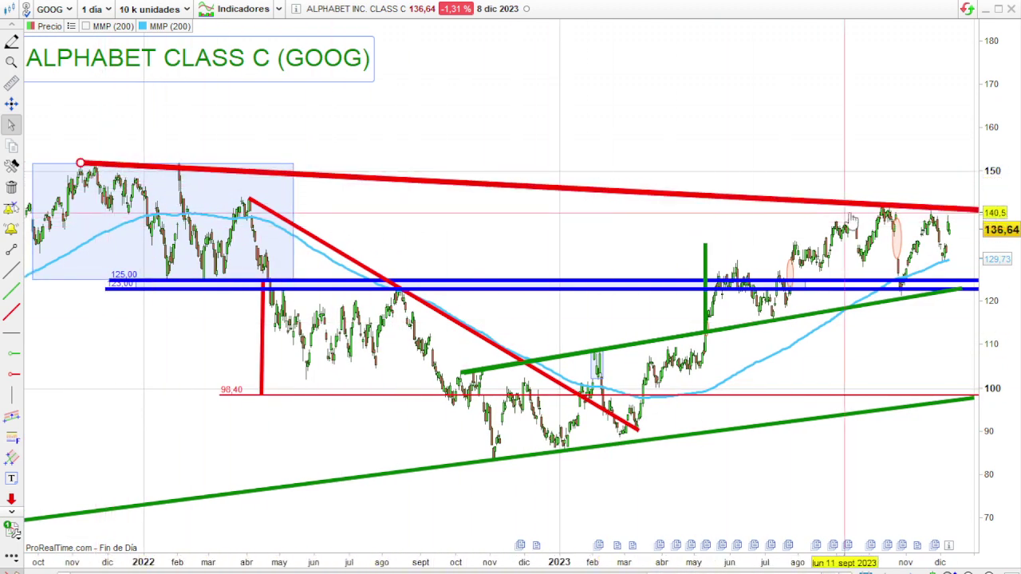
scroll(888, 138, "up", 2)
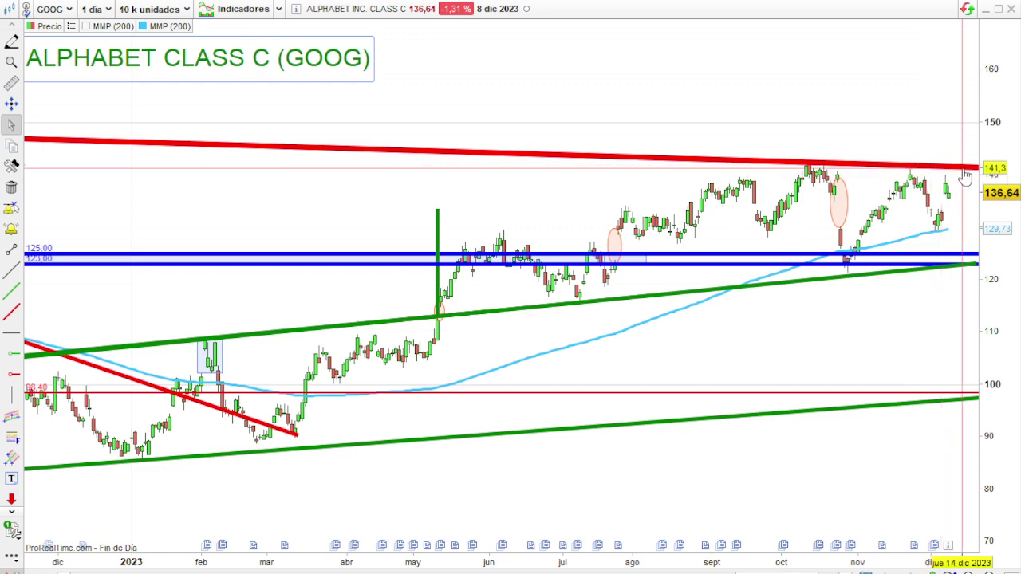
mouse_move(965, 176)
scroll(965, 176, "down", 2)
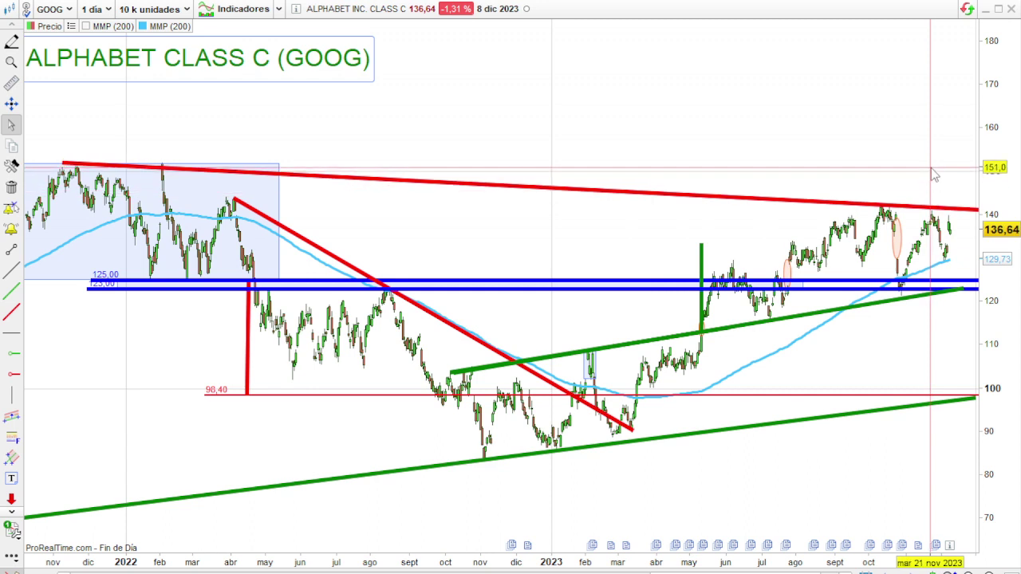
mouse_move(935, 165)
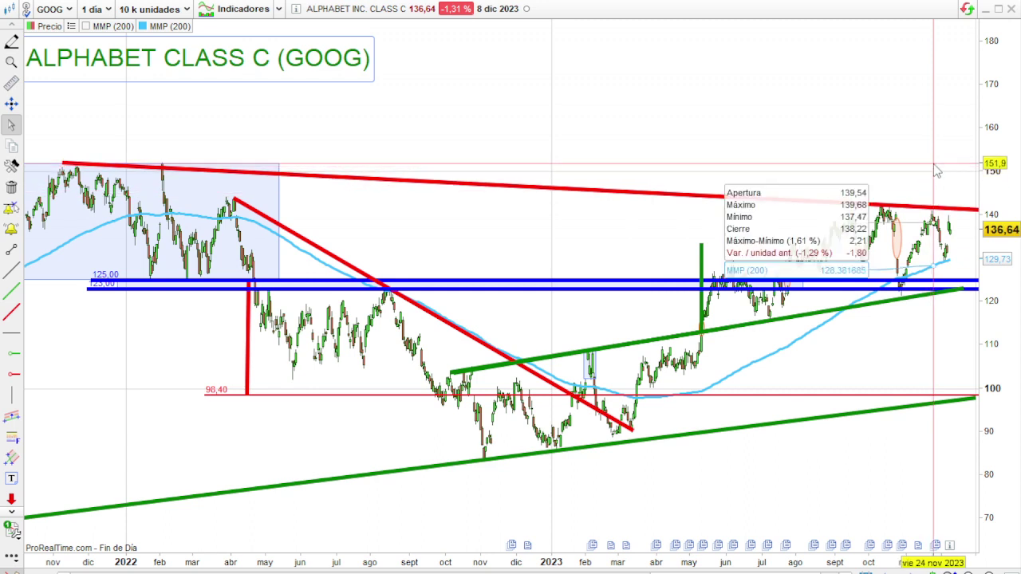
scroll(263, 178, "down", 2)
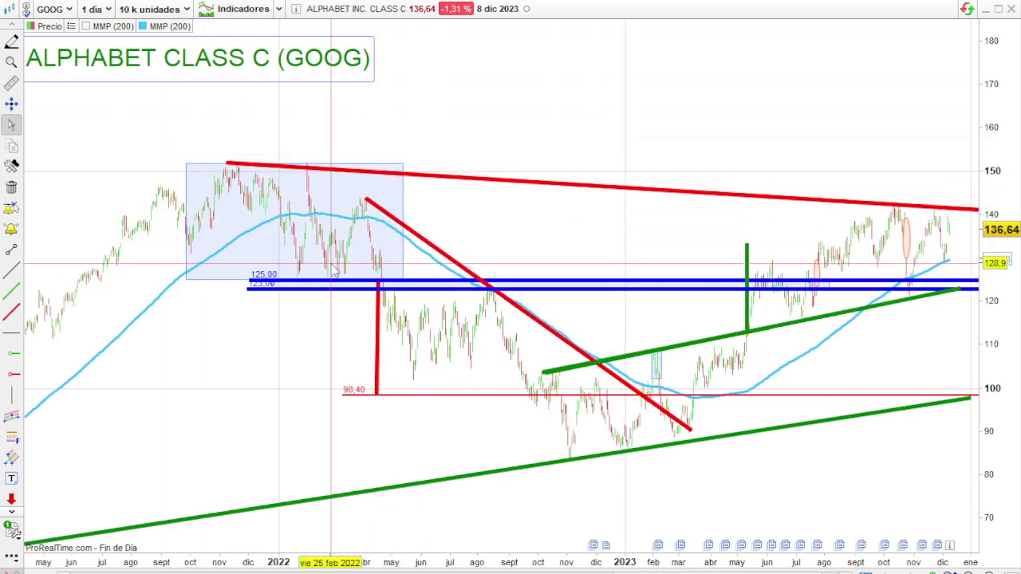
scroll(333, 271, "down", 5)
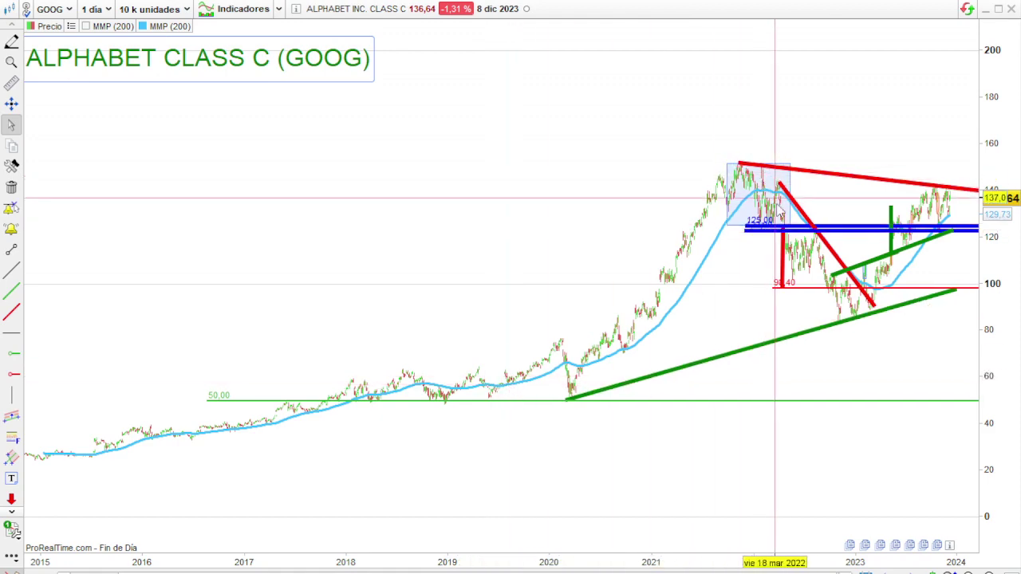
scroll(763, 292, "up", 5)
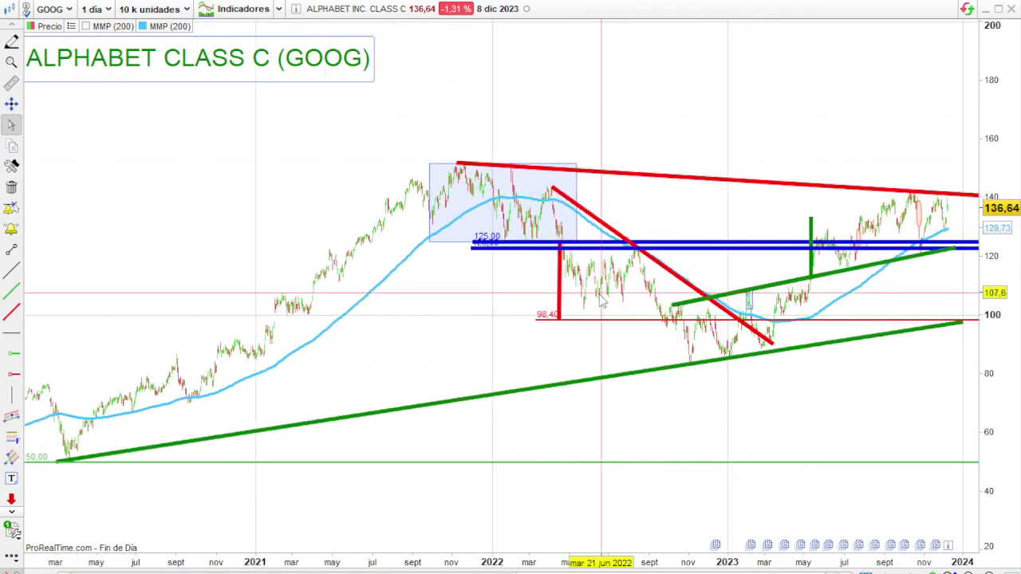
scroll(558, 318, "up", 2)
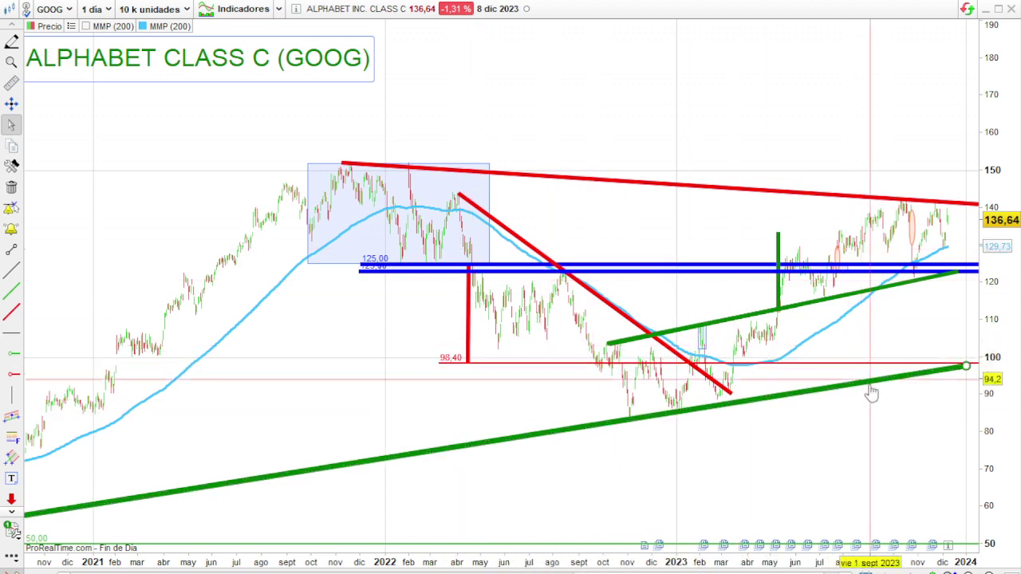
scroll(872, 392, "up", 3)
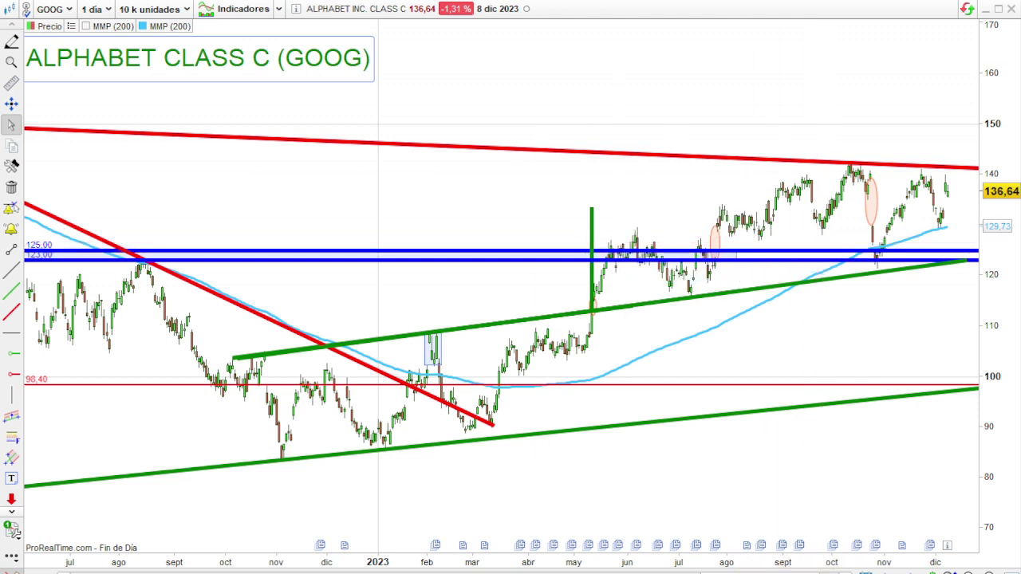
Load the Adidas (ADS) chart and examine the price within the rising channel that starts in late 2022.
type("ADS")
key("Return")
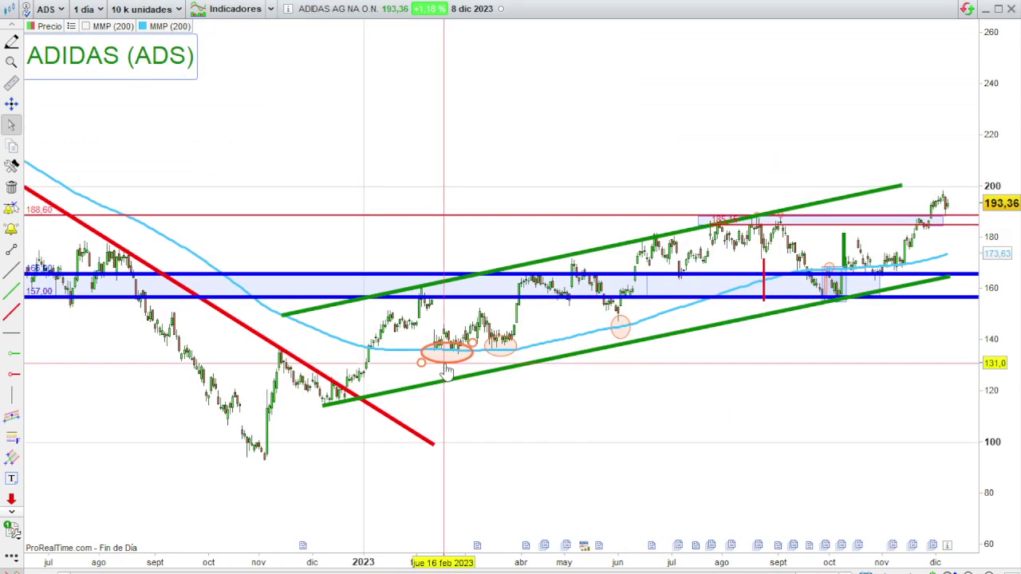
scroll(487, 433, "down", 2)
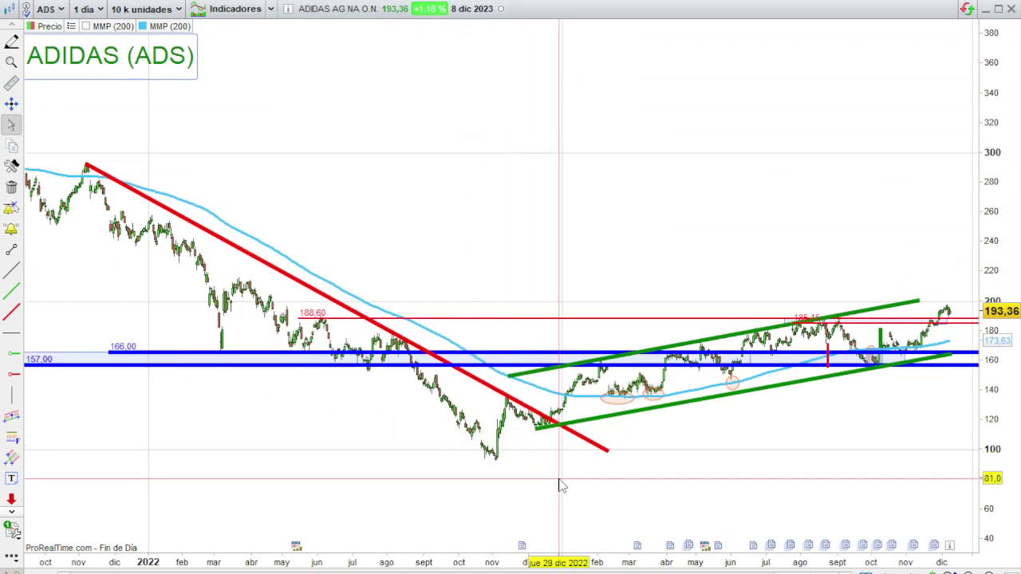
scroll(556, 483, "up", 5)
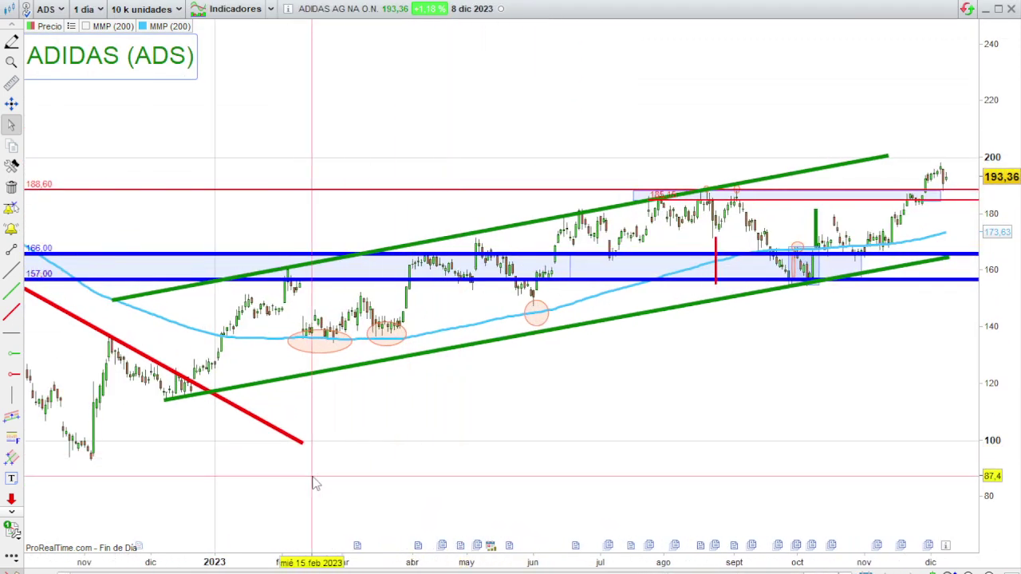
scroll(112, 470, "up", 1)
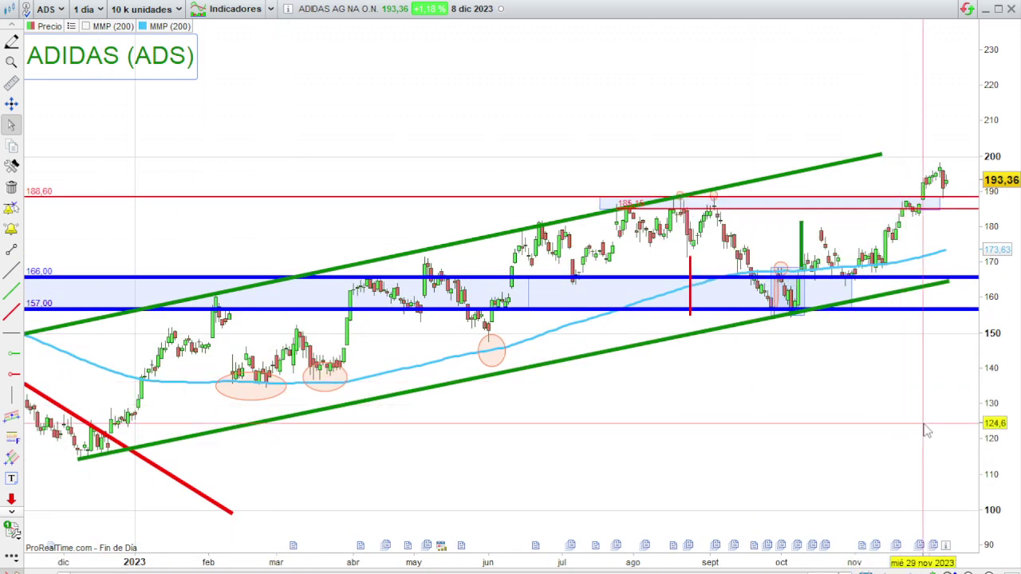
scroll(925, 429, "down", 1)
mouse_move(928, 432)
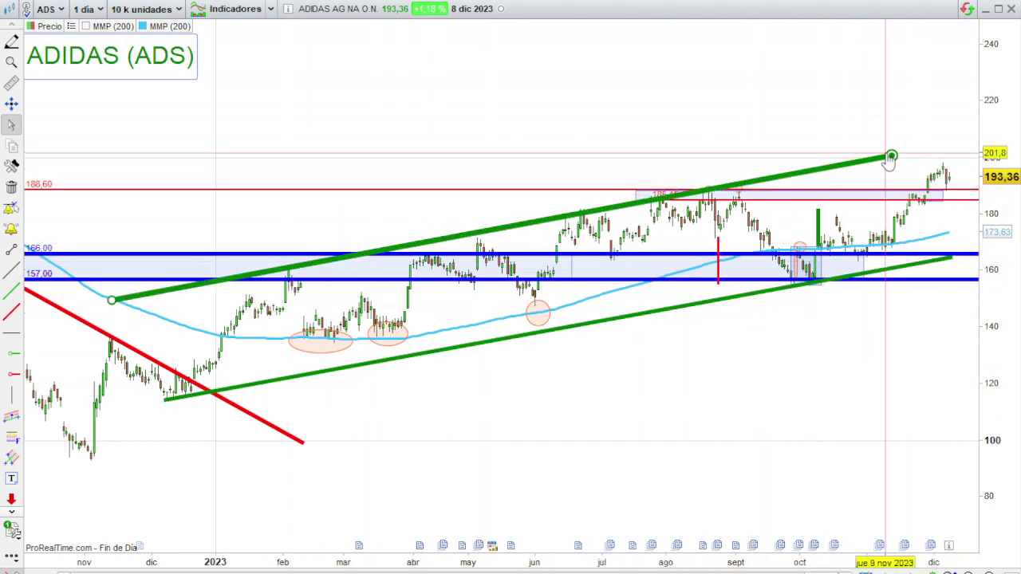
mouse_move(960, 148)
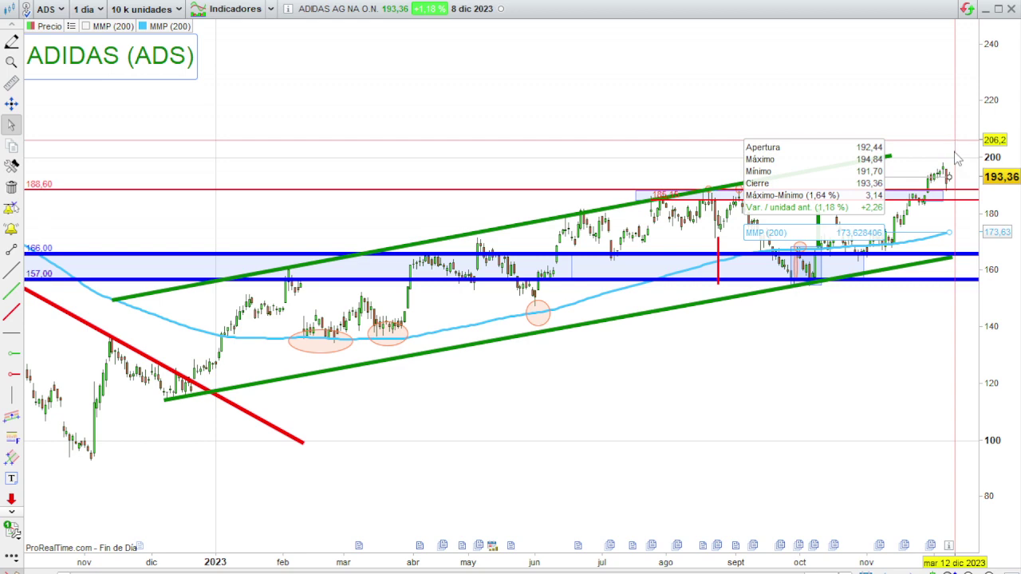
scroll(878, 431, "down", 5)
scroll(848, 441, "up", 3)
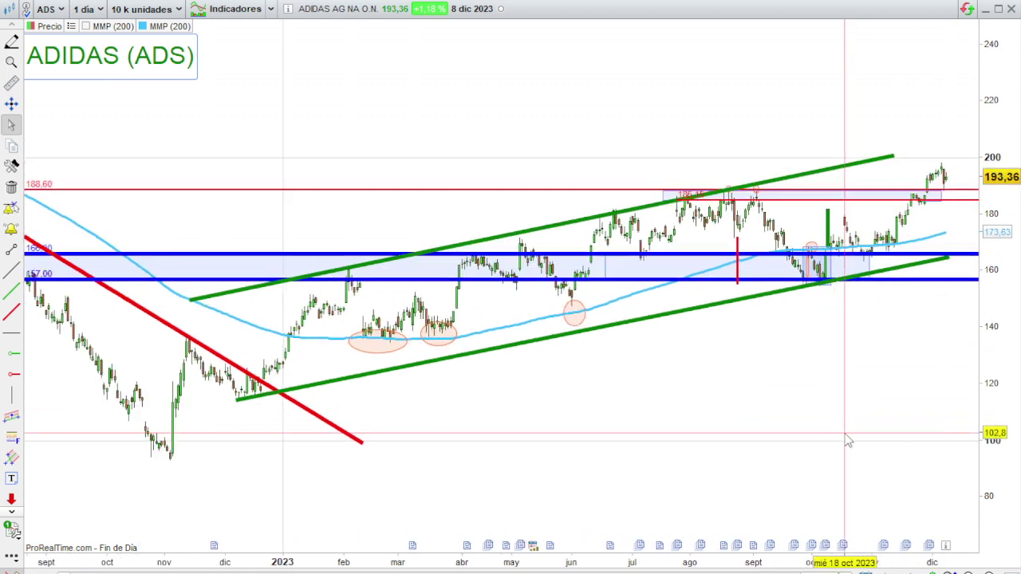
Inspect the latest Adidas candles up close against the 185,15–188,60 zone.
scroll(678, 255, "up", 4)
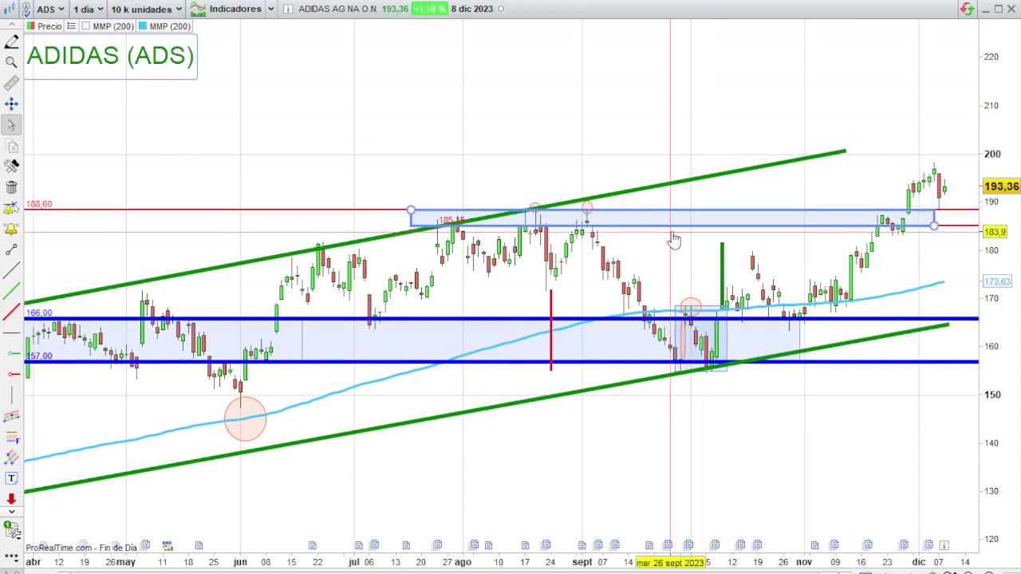
mouse_move(677, 233)
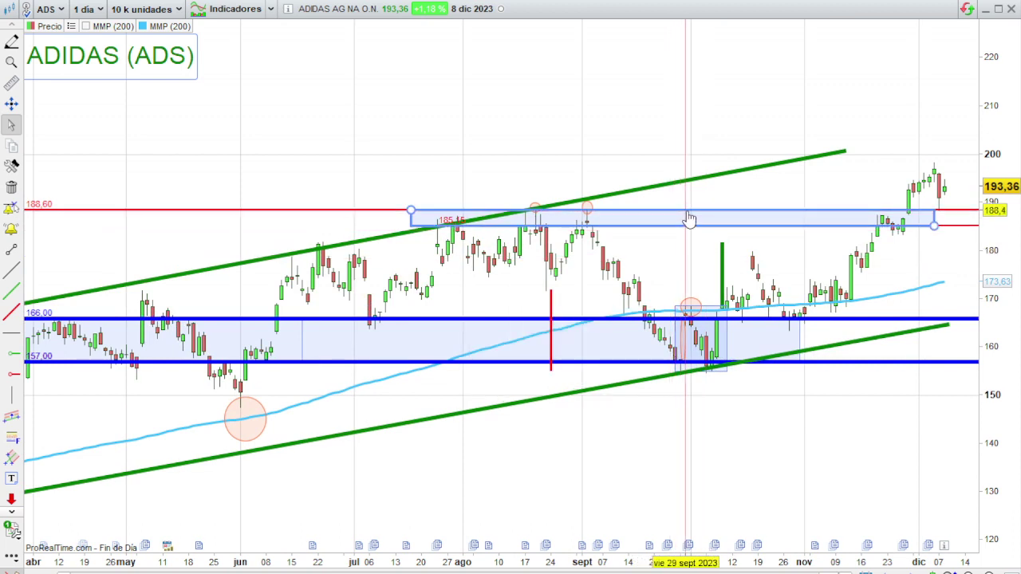
scroll(899, 226, "up", 3)
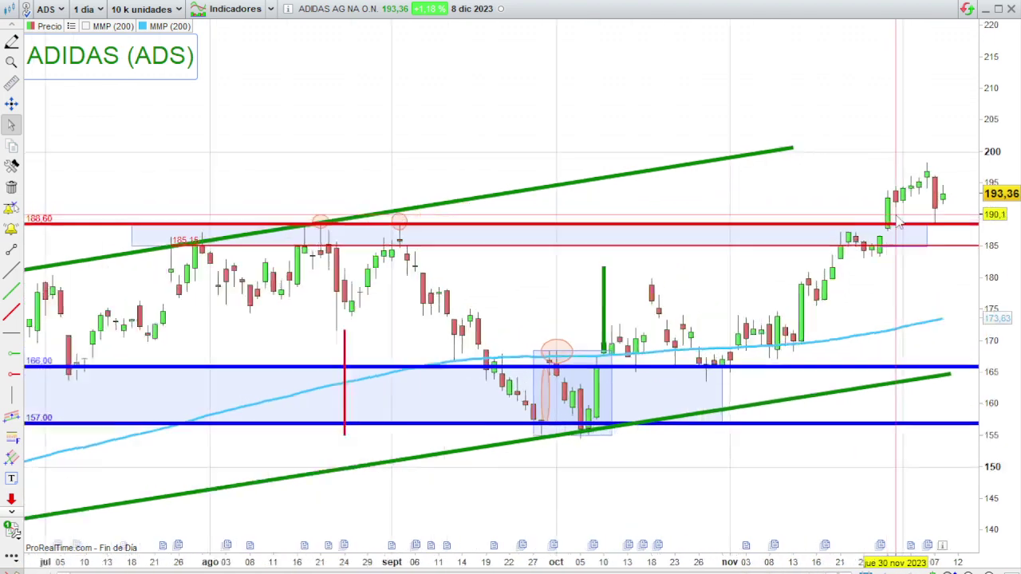
scroll(900, 226, "up", 2)
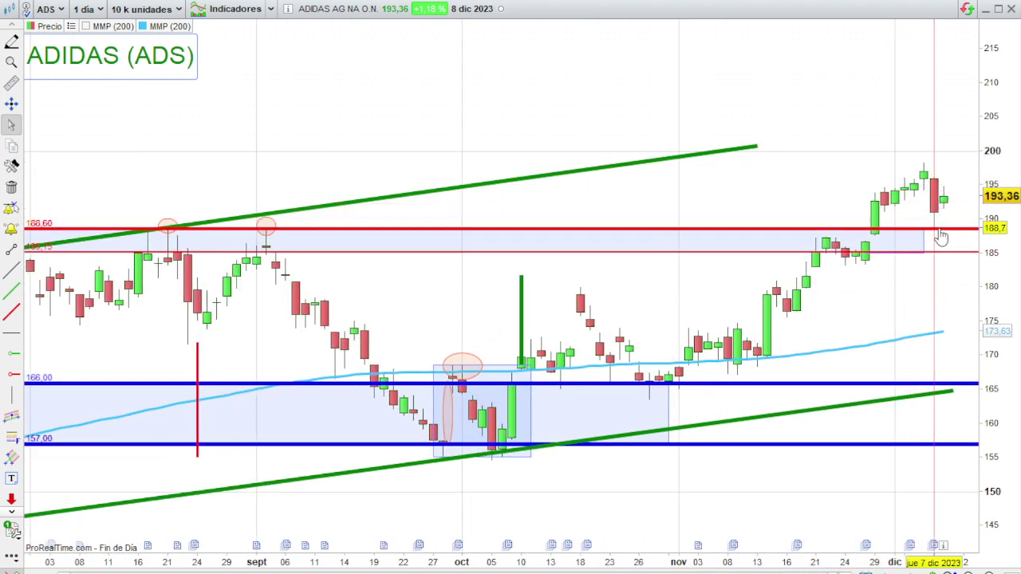
mouse_move(943, 238)
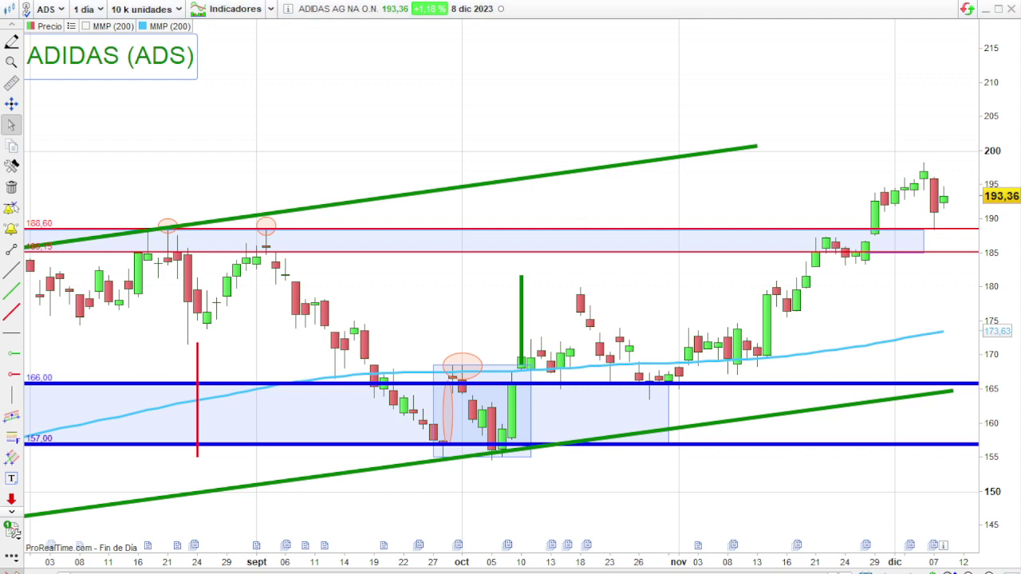
Search the instrument list for "micron" and load the Micron Technology (MU) chart.
left_click(343, 9)
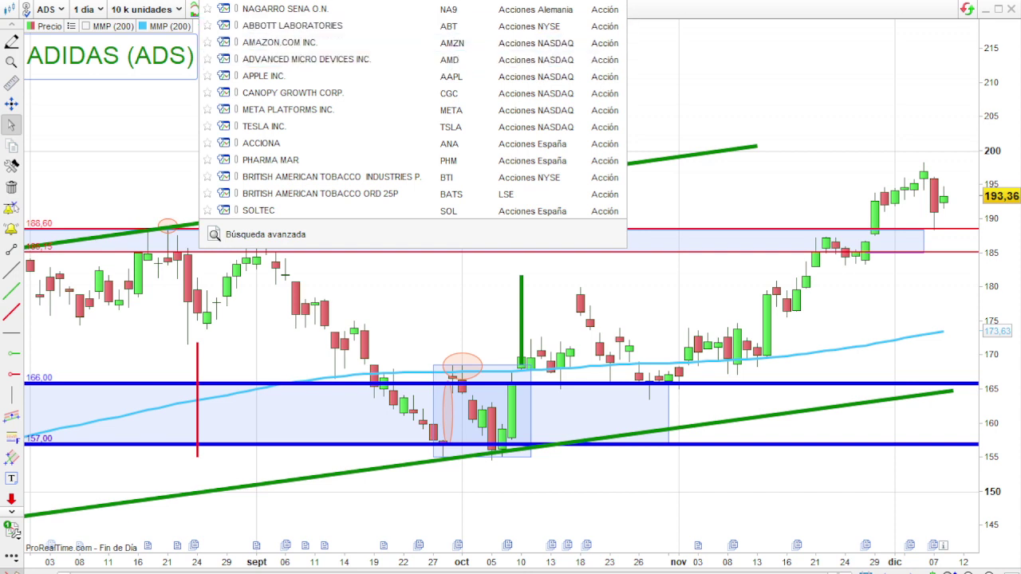
type("micr")
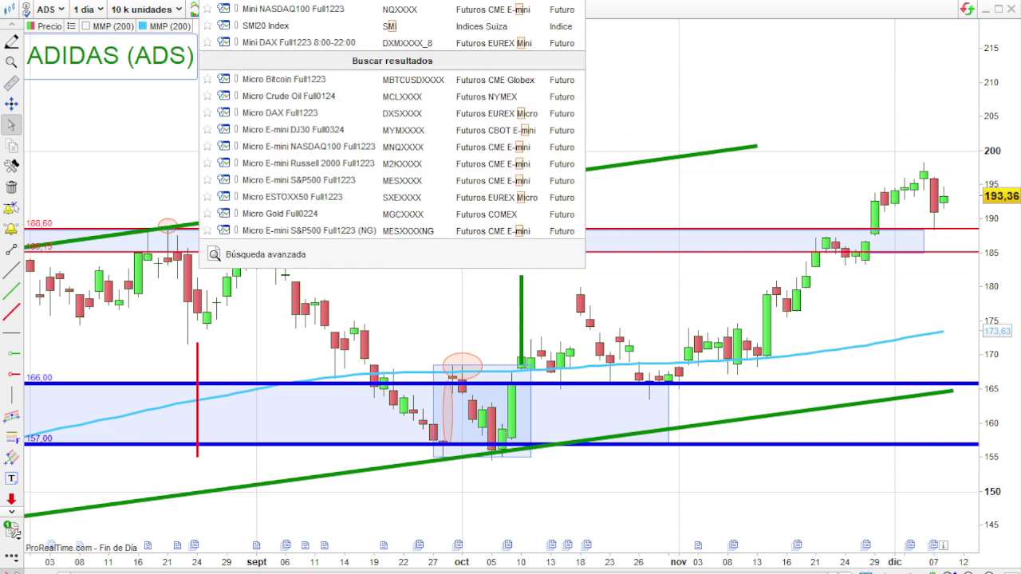
type("o")
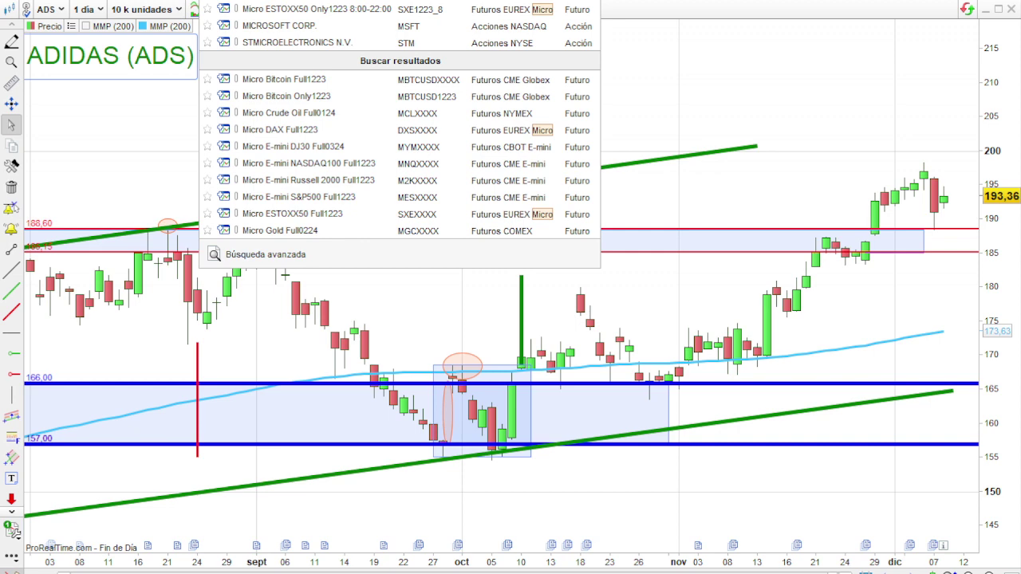
type("n")
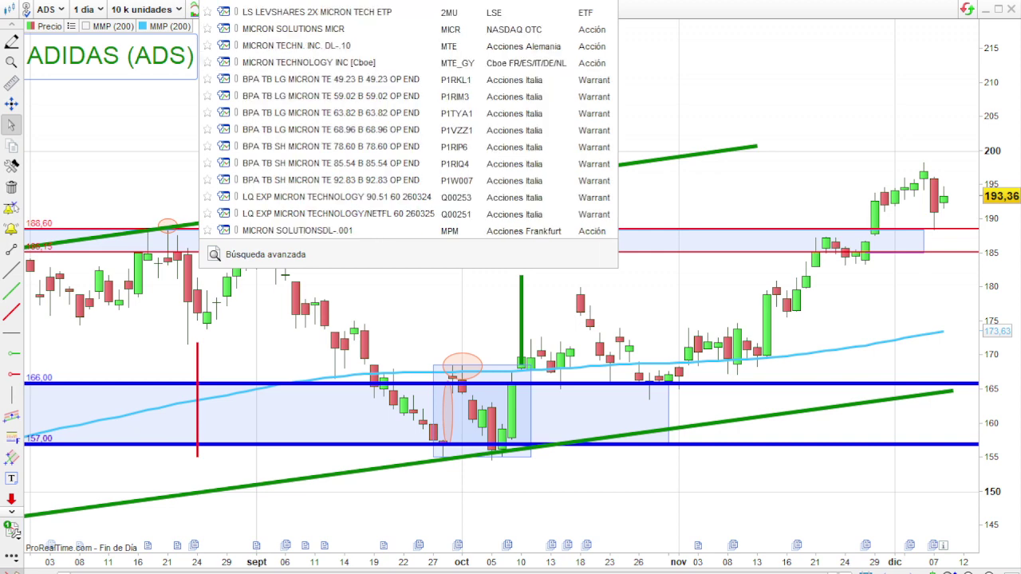
key("Return")
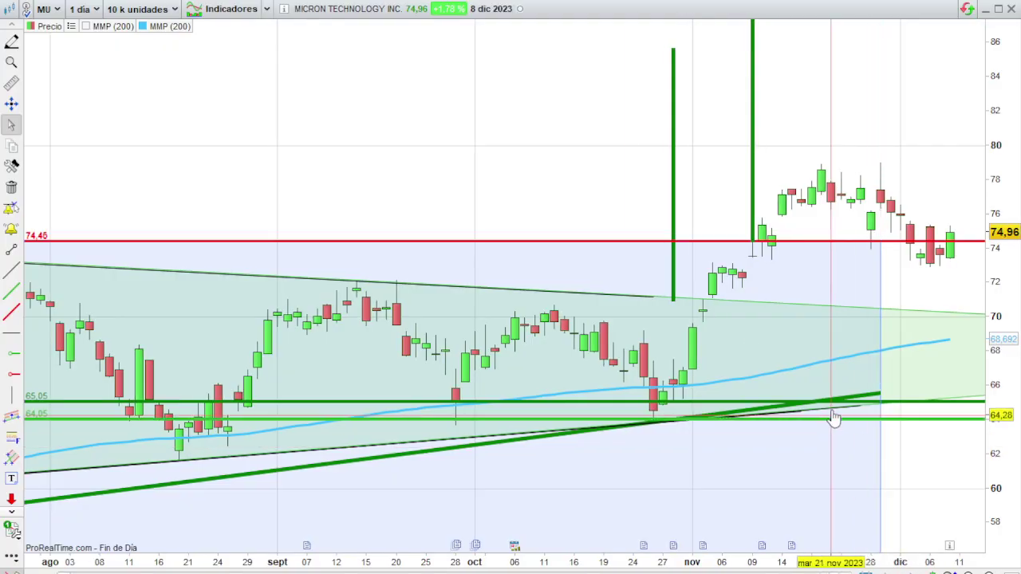
Examine the Micron chart's triangle, the 74,45 level and the vertical target projections toward the 95,50–97,50 zone.
scroll(841, 391, "down", 6)
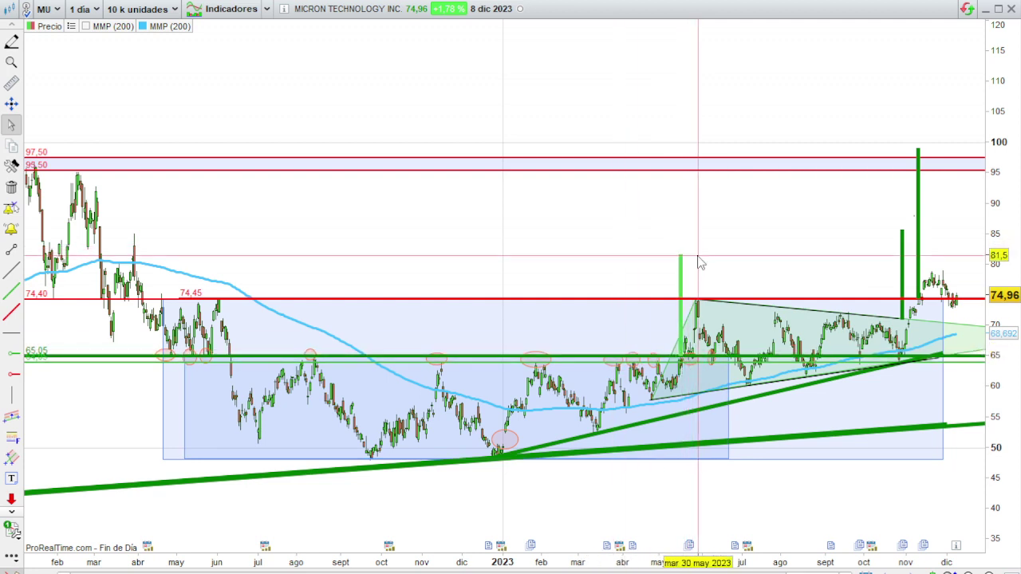
mouse_move(699, 261)
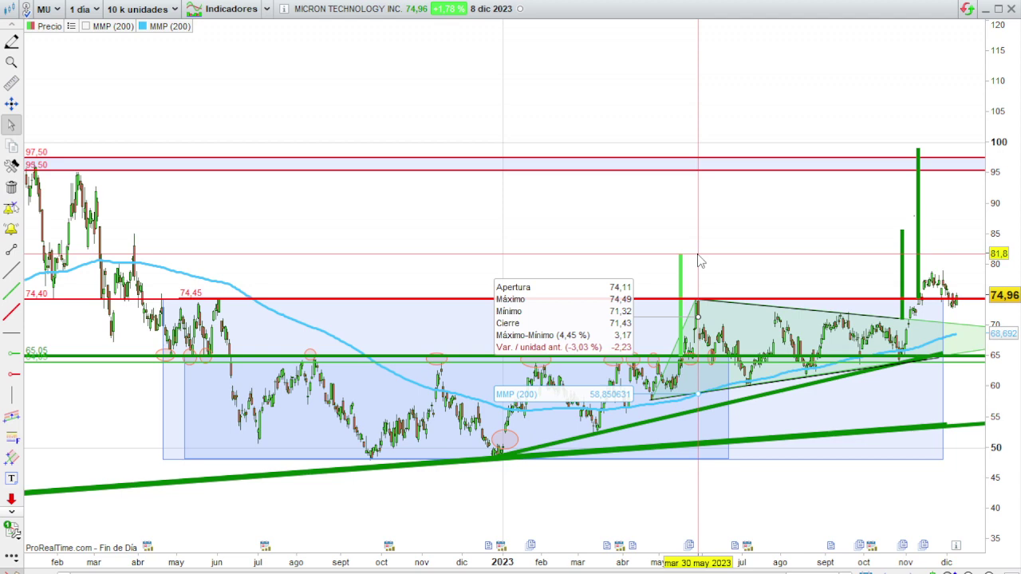
scroll(792, 319, "up", 3)
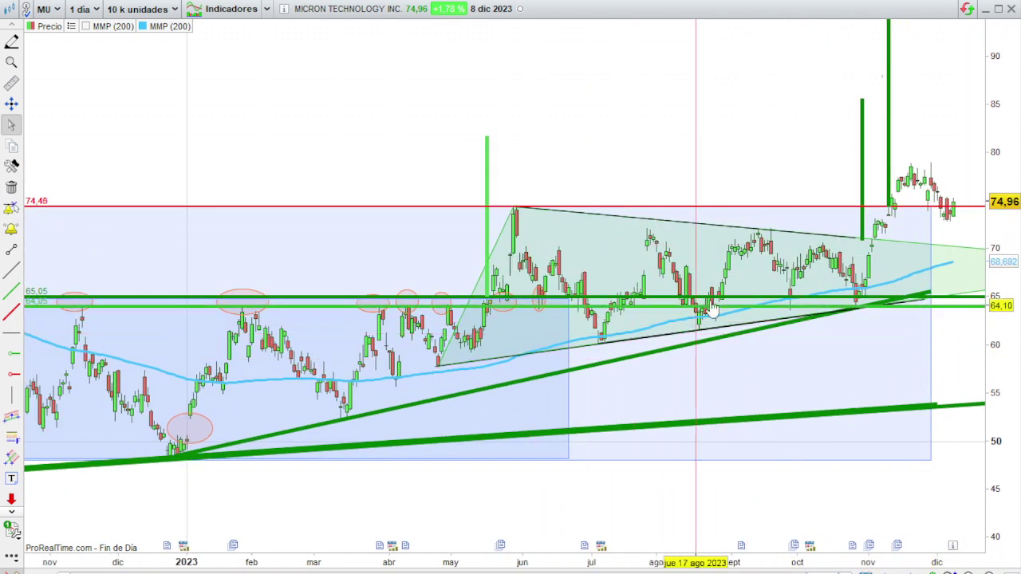
scroll(712, 309, "down", 2)
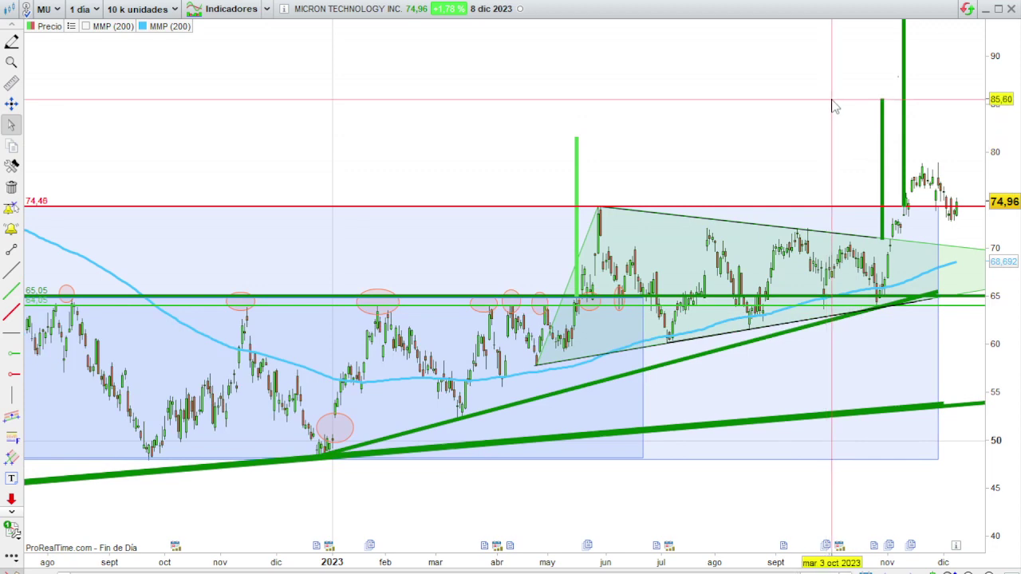
mouse_move(832, 101)
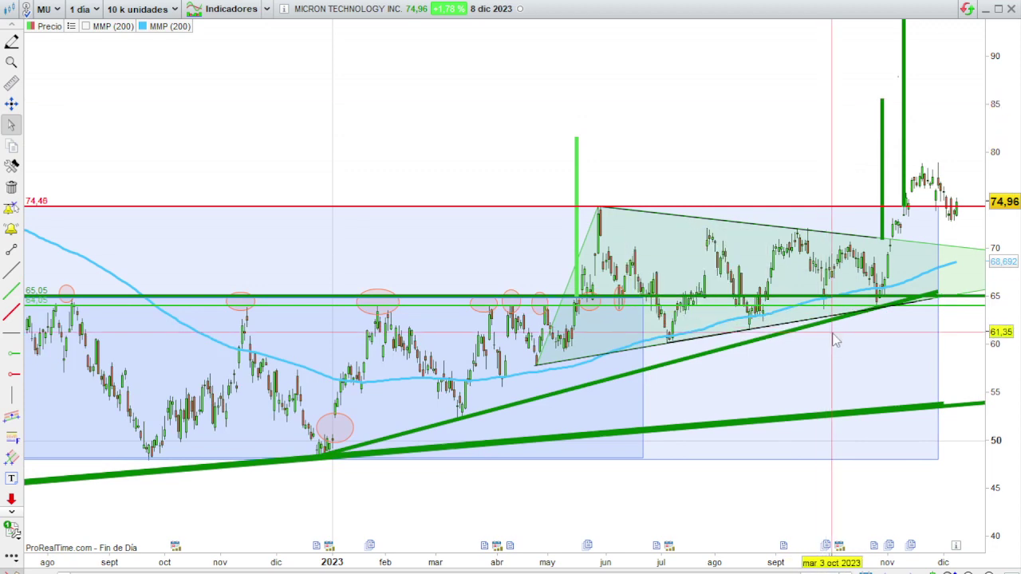
scroll(934, 144, "down", 2)
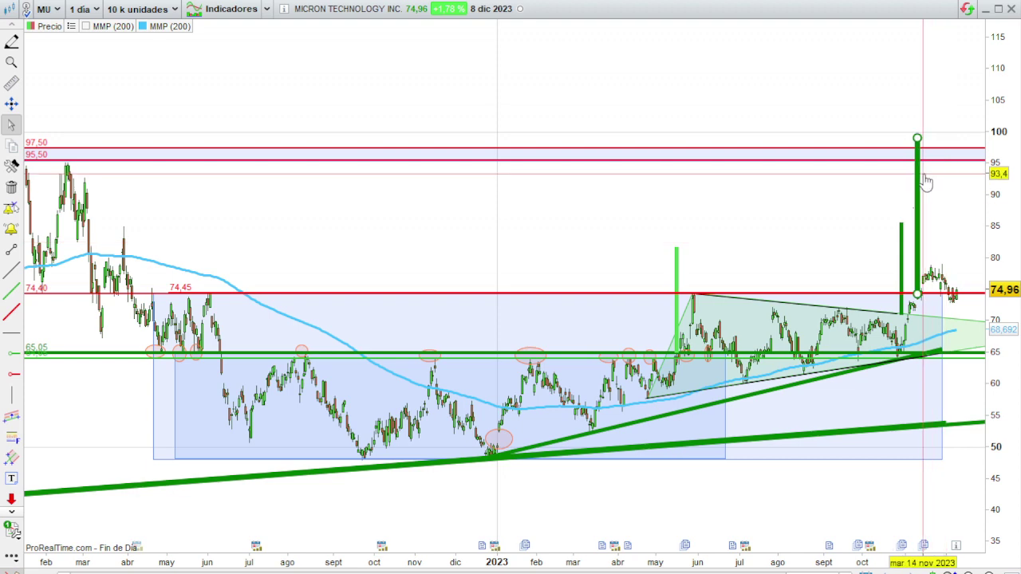
scroll(886, 239, "up", 2)
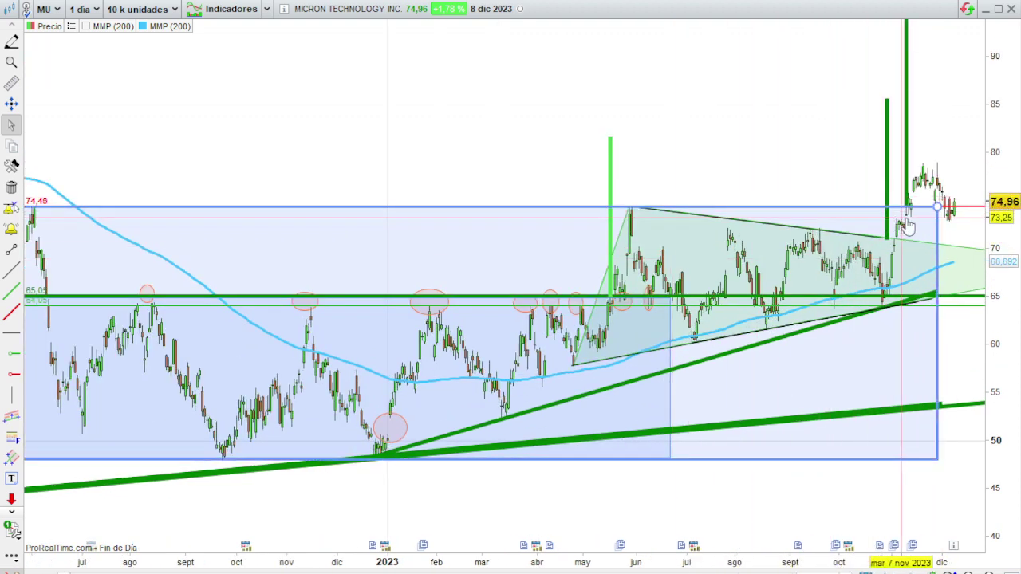
Inspect the latest Micron candles up close against the horizontal 74,46 level.
scroll(901, 219, "up", 3)
scroll(894, 224, "up", 2)
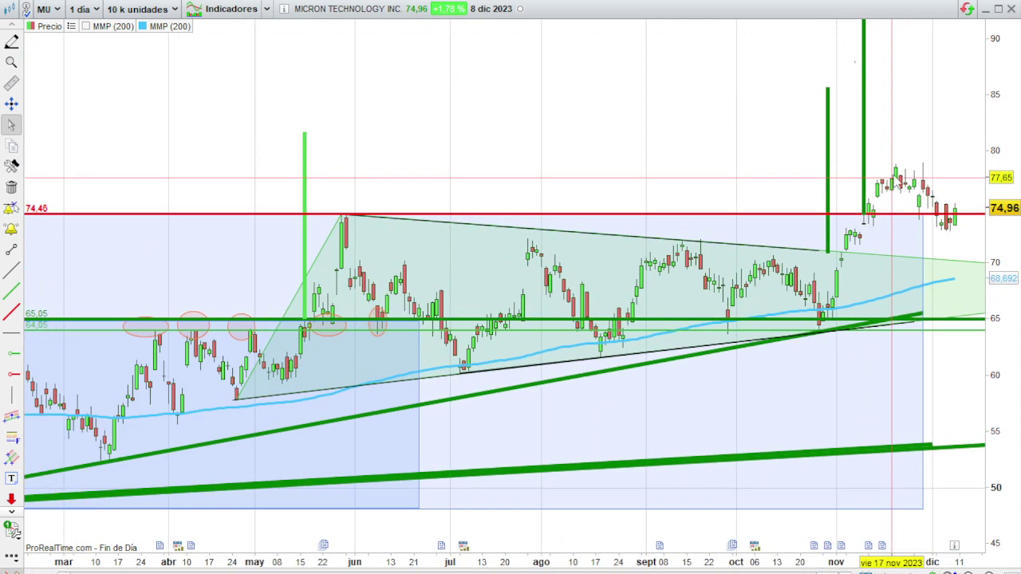
scroll(955, 234, "up", 2)
scroll(955, 234, "up", 1)
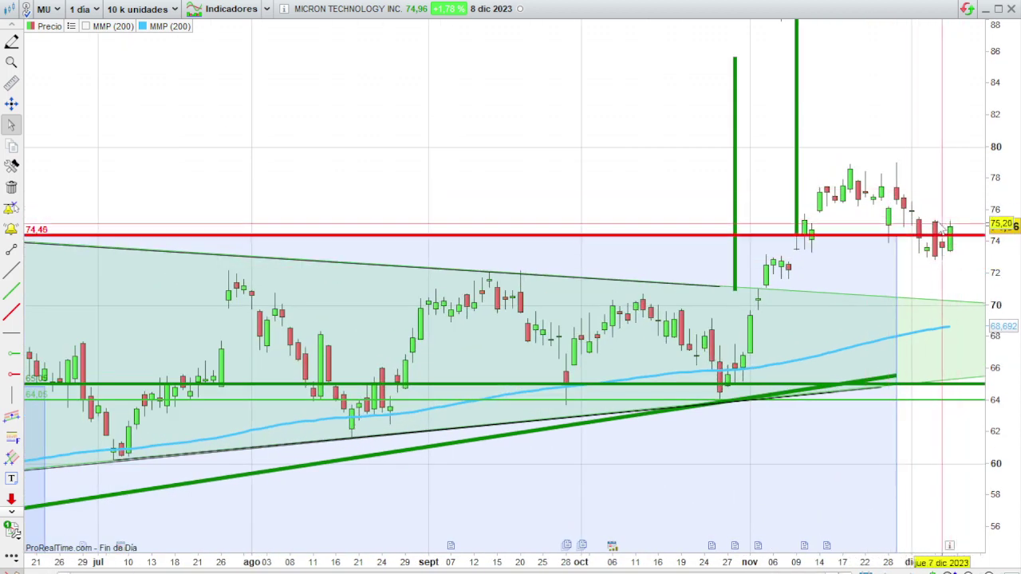
mouse_move(930, 232)
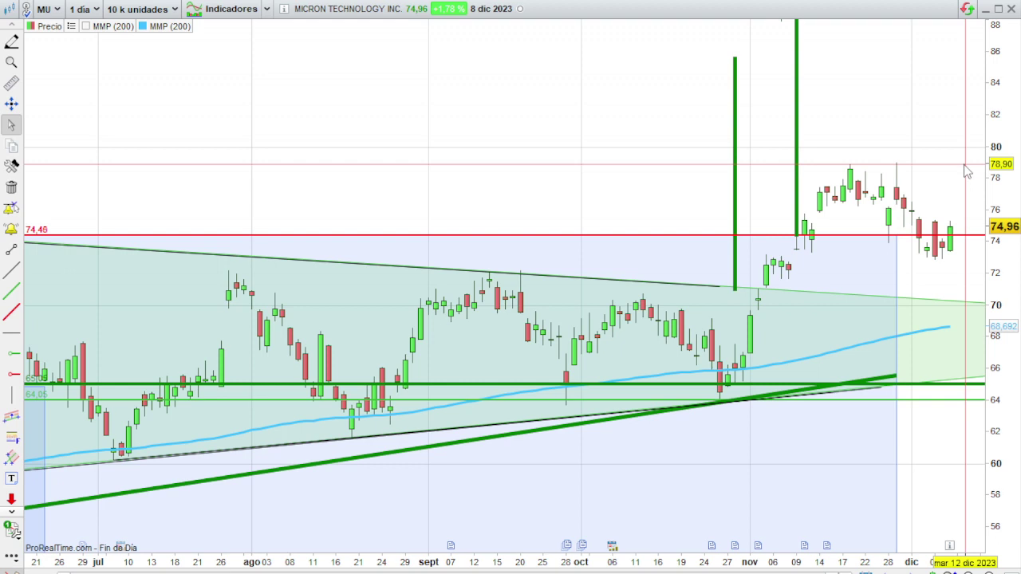
mouse_move(966, 170)
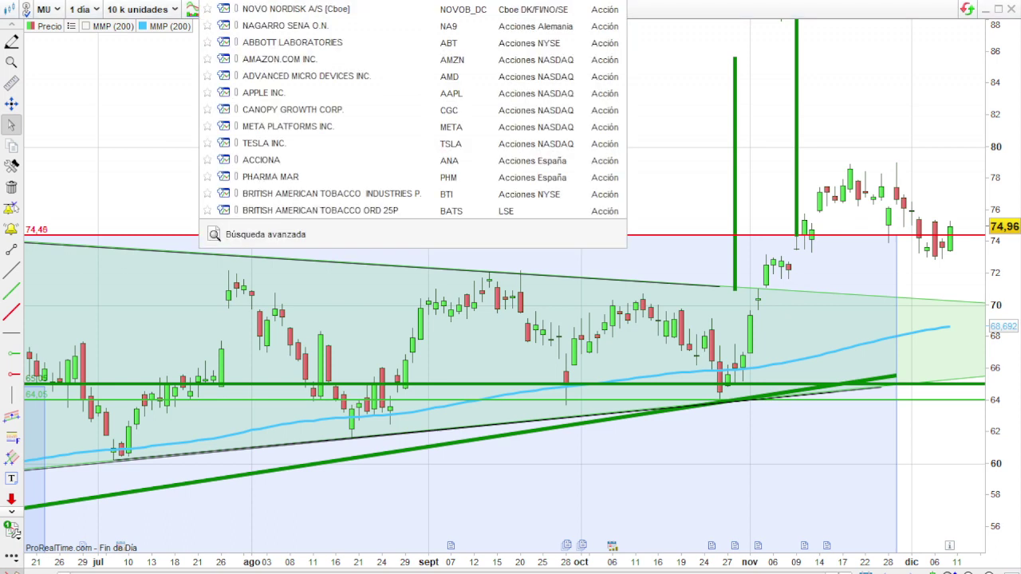
Search the instrument list for "GRI", load the Grifols (GRF) chart and view its whole triangle with both vertical target projections.
type("GRI")
key("Return")
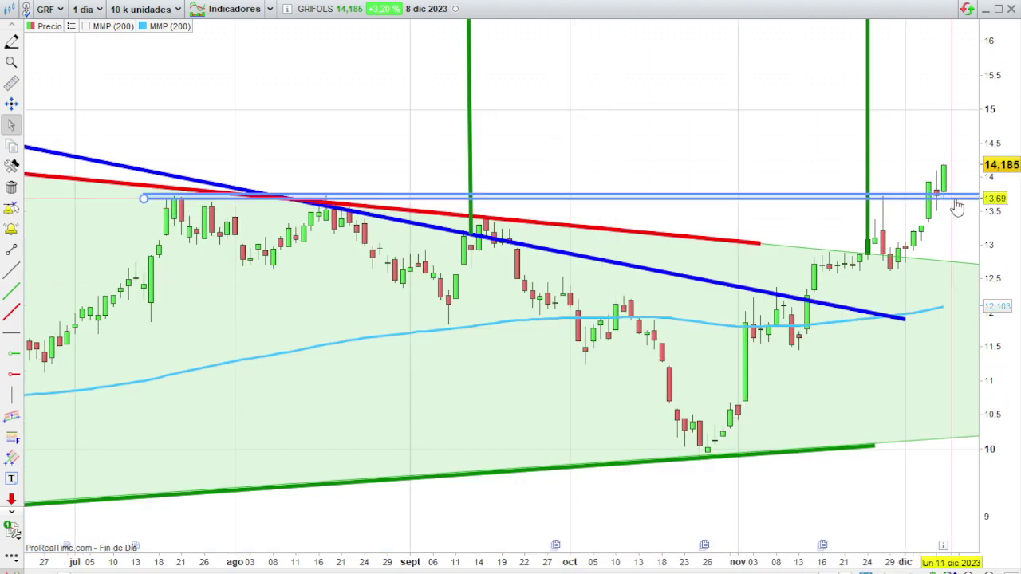
scroll(750, 217, "down", 1)
scroll(750, 217, "down", 3)
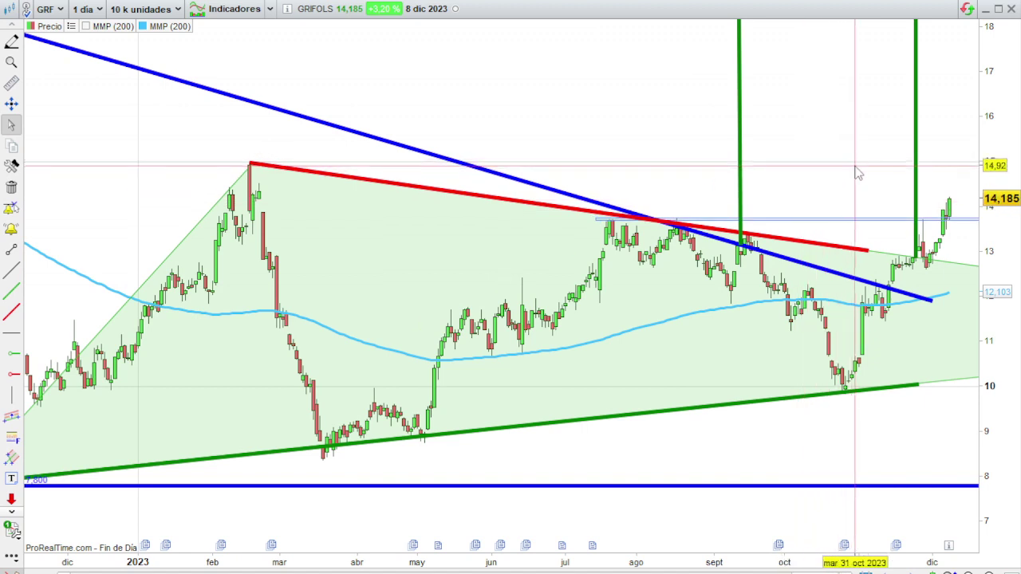
mouse_move(860, 171)
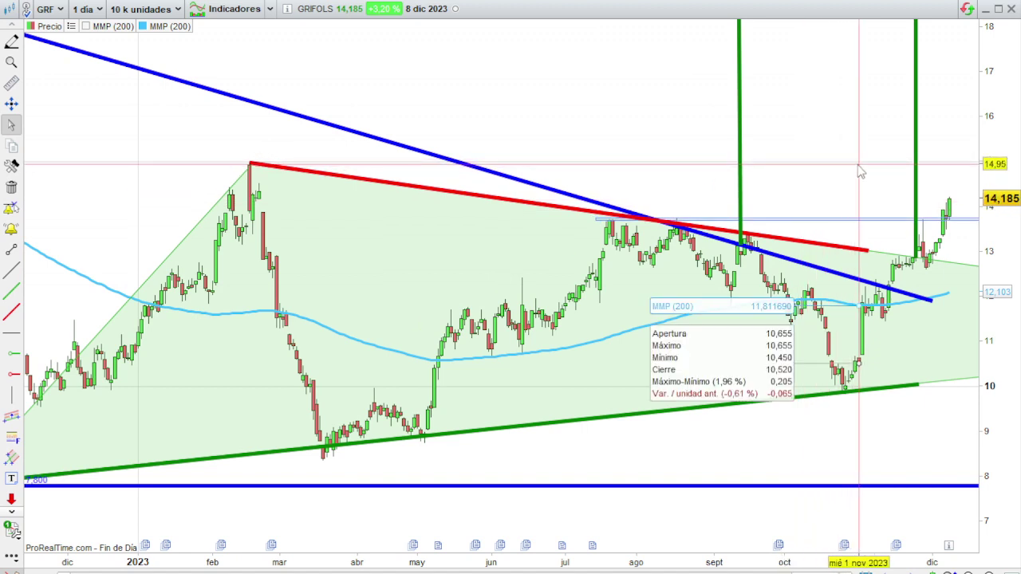
scroll(827, 215, "down", 3)
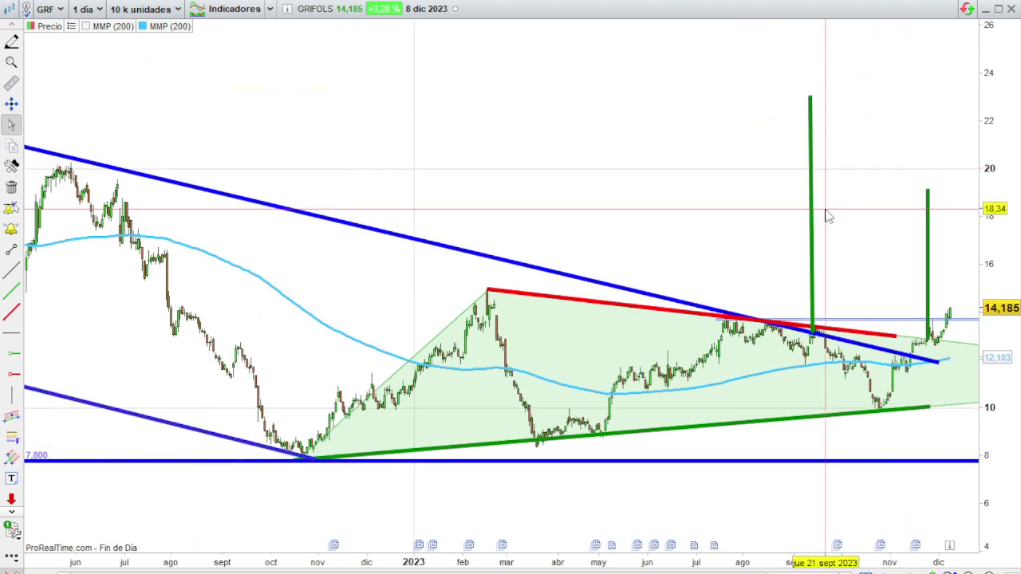
scroll(527, 339, "down", 2)
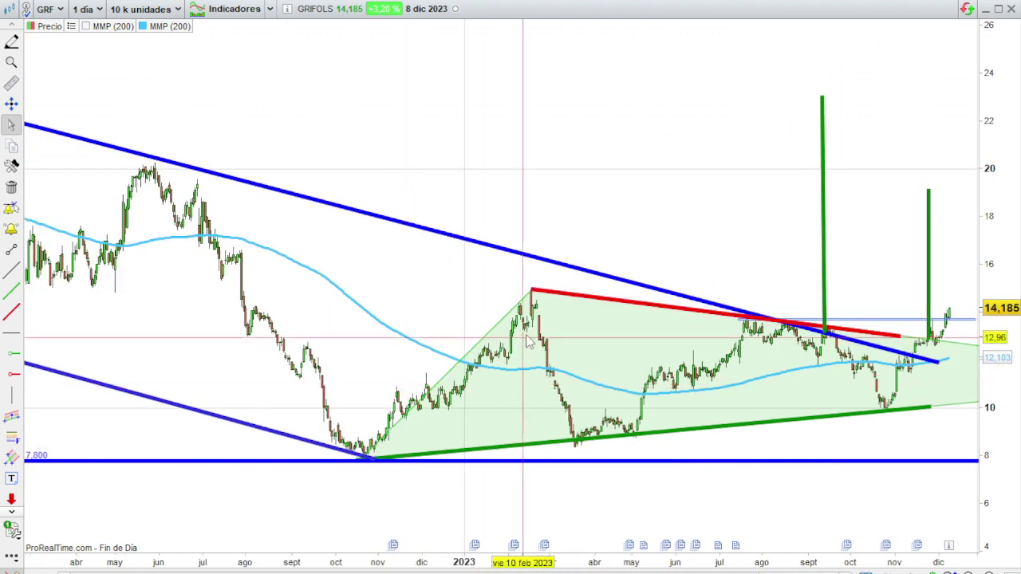
Examine the Grifols triangle from its late-2022 low and February 2023 high through to the latest candles.
left_click(365, 469)
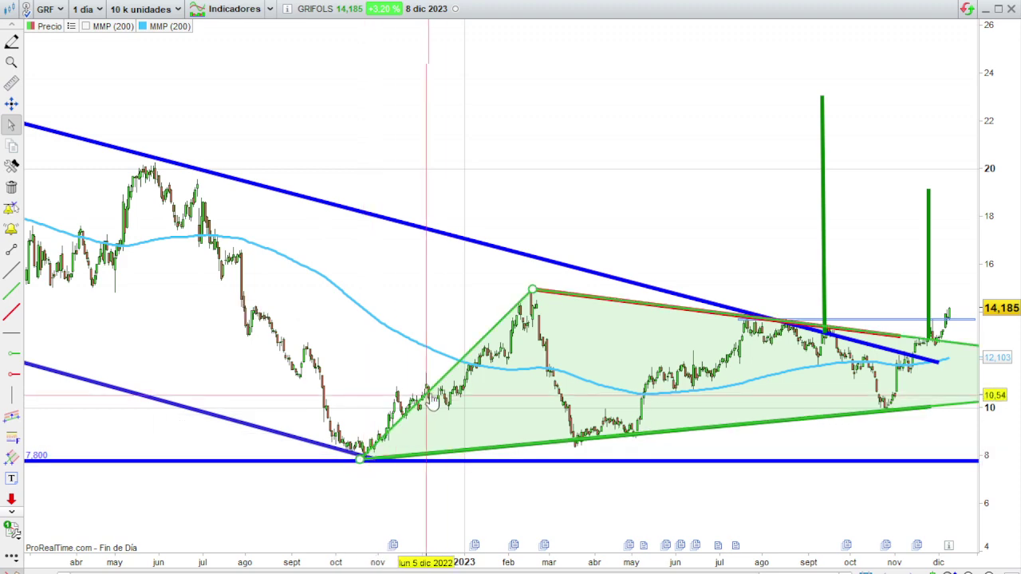
left_click(539, 298)
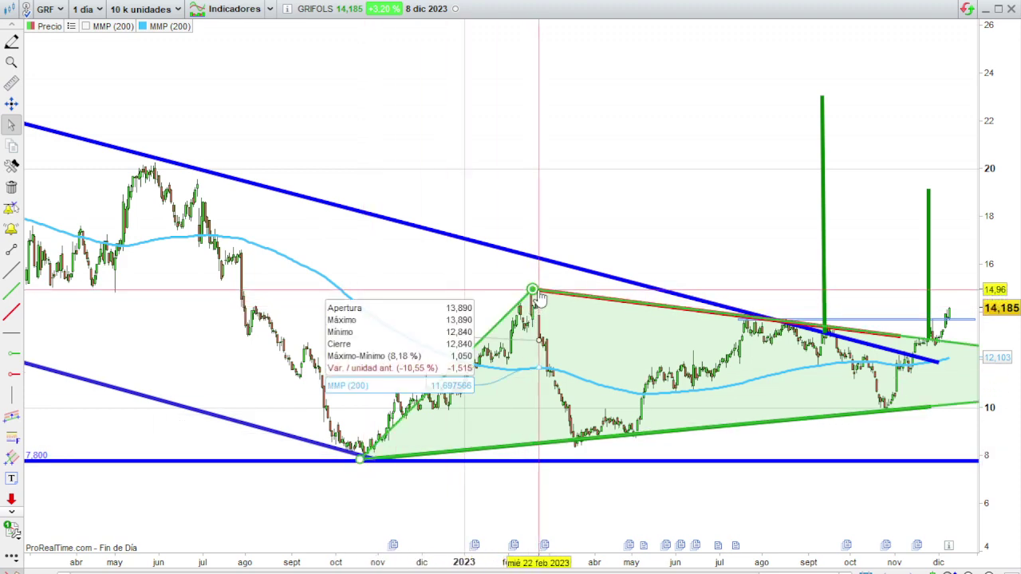
scroll(838, 303, "up", 3)
scroll(851, 327, "up", 2)
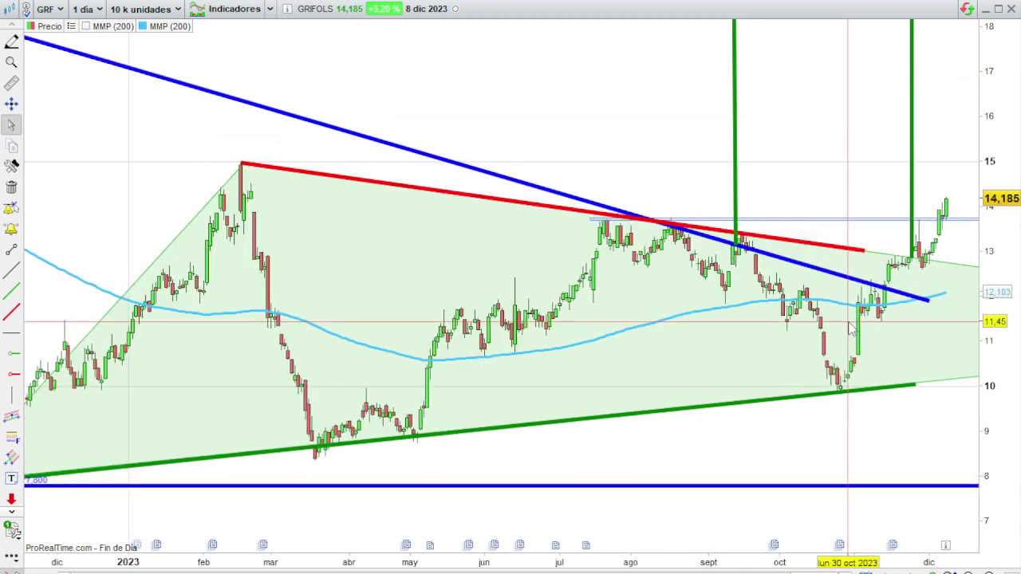
scroll(884, 199, "up", 2)
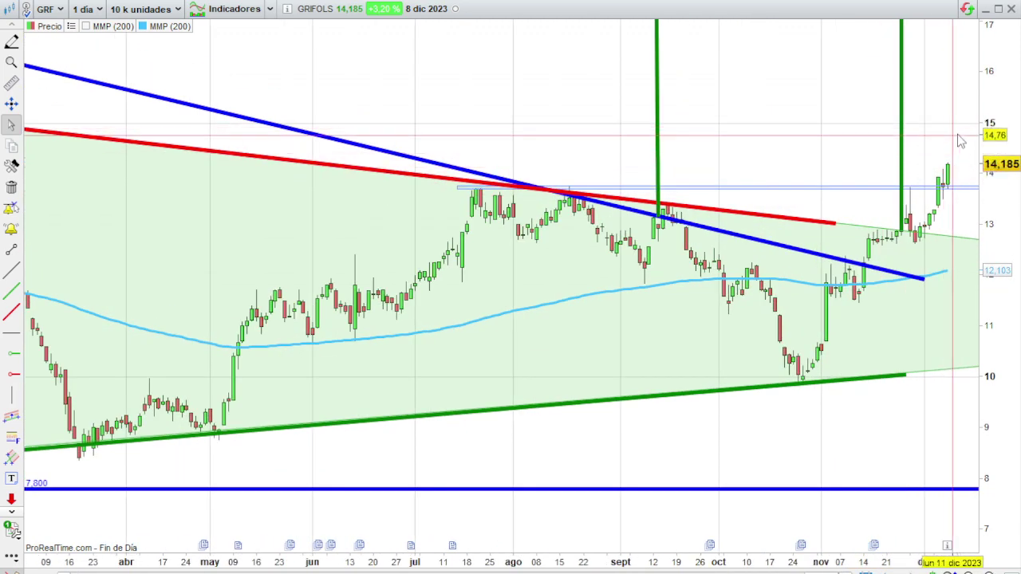
Check the Grifols breakout above the triangle and the horizontal resistance zone, and compare it with the vertical target projections.
left_click(909, 187)
scroll(909, 187, "down", 3)
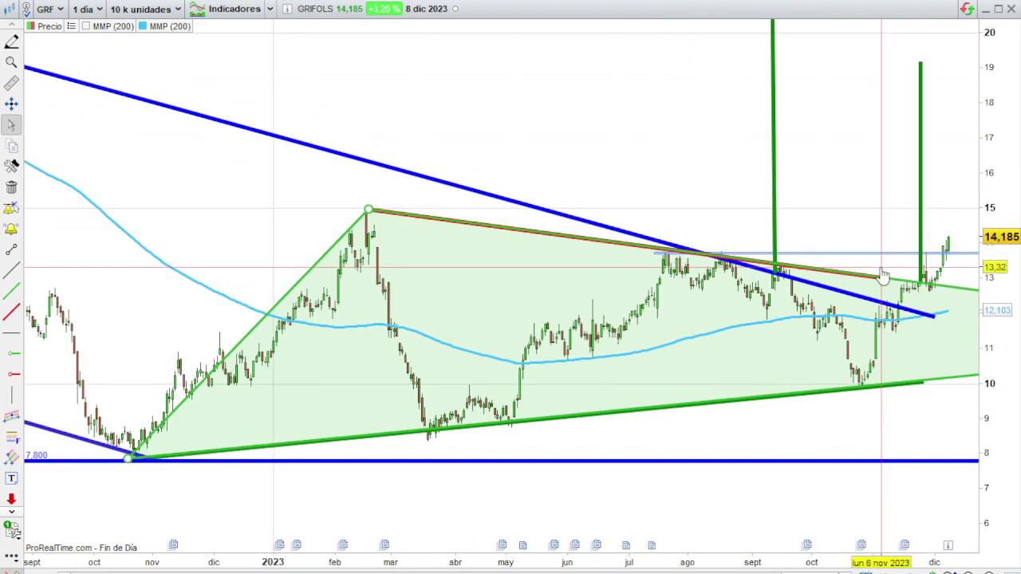
mouse_move(884, 277)
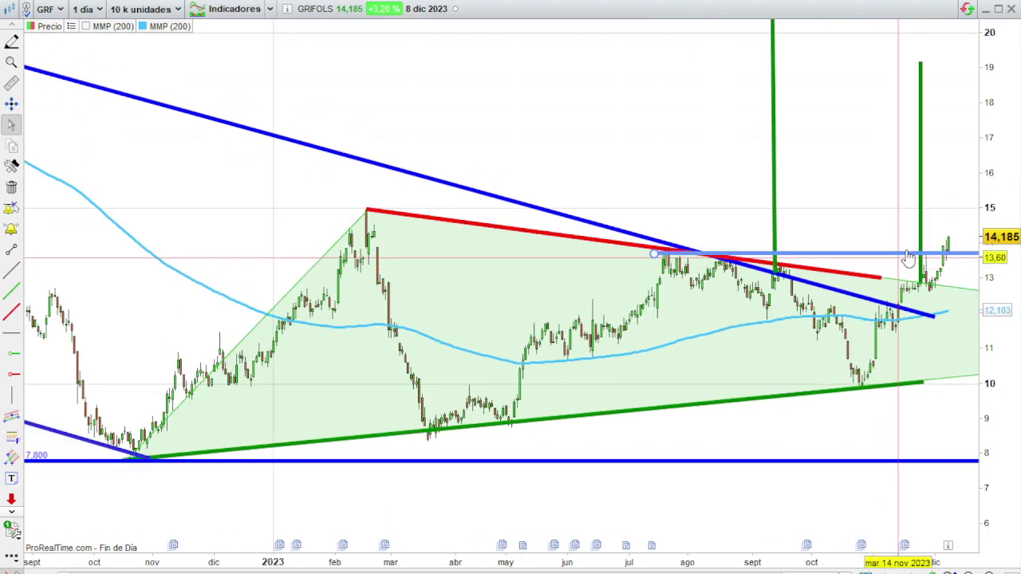
mouse_move(967, 217)
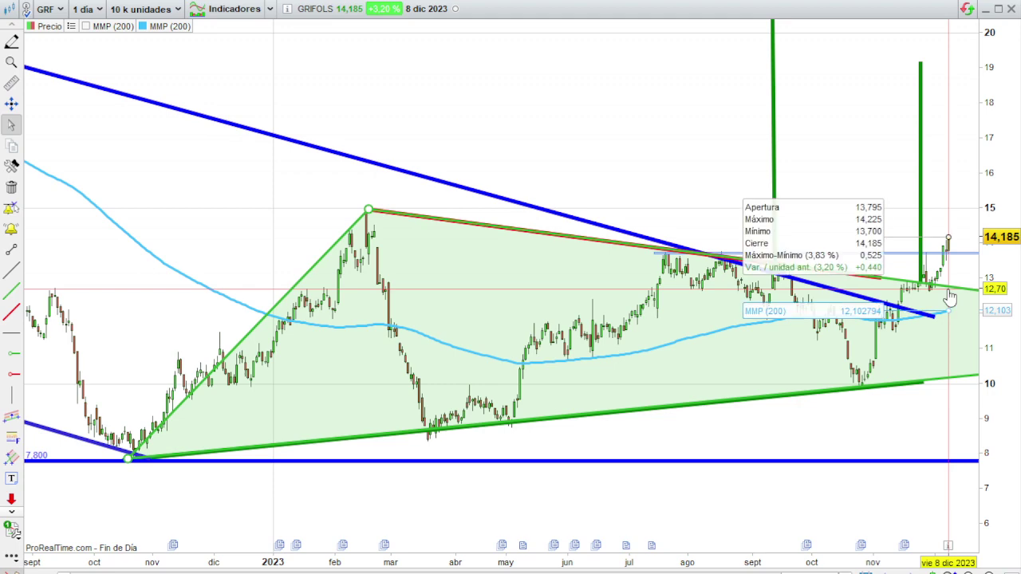
scroll(798, 359, "down", 3)
scroll(801, 363, "up", 1)
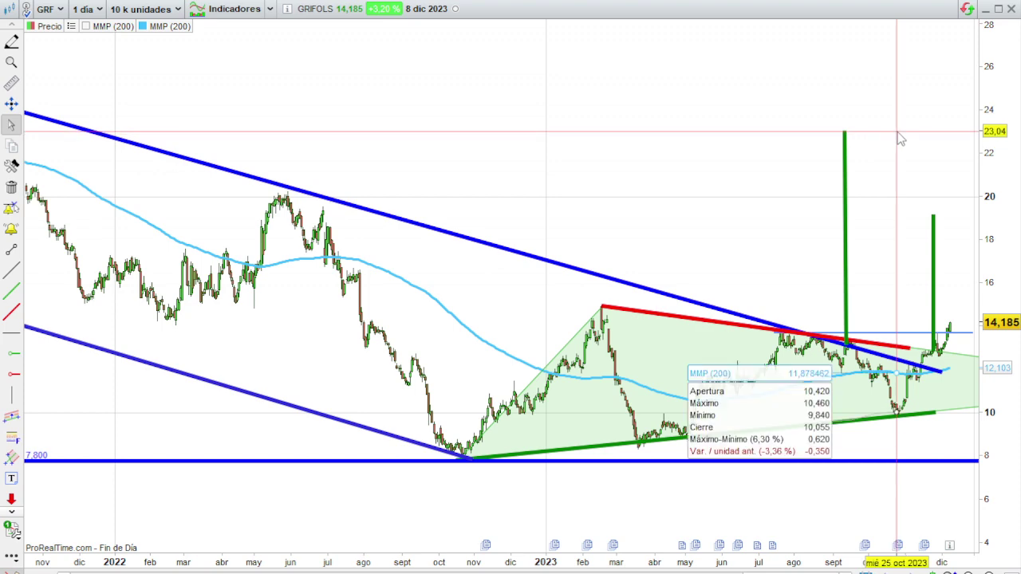
scroll(880, 447, "up", 2)
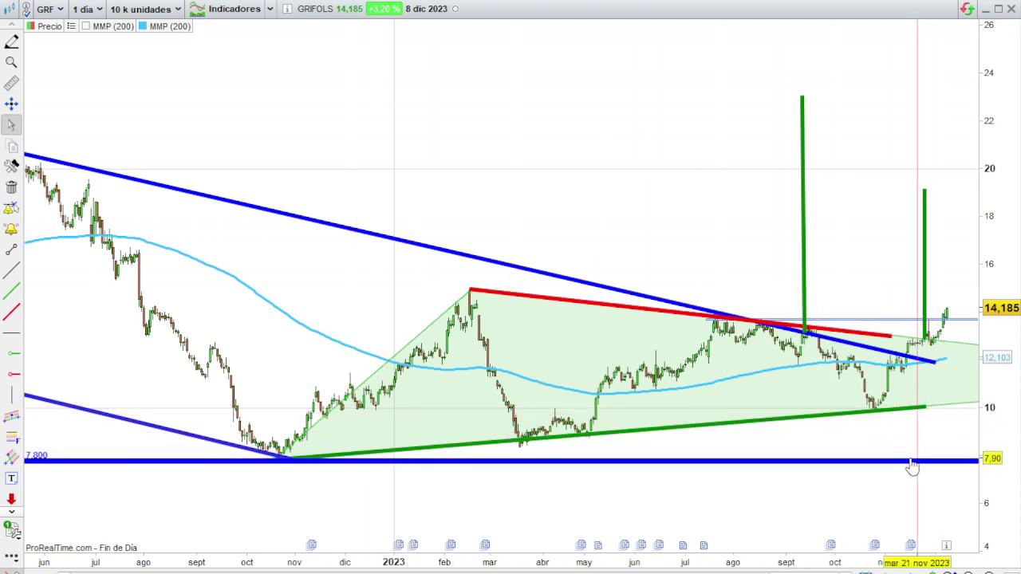
Examine the long-term Grifols history back to 2007, covering the head-and-shoulders pattern, the falling blue channel and the 7,800 level.
scroll(912, 467, "down", 5)
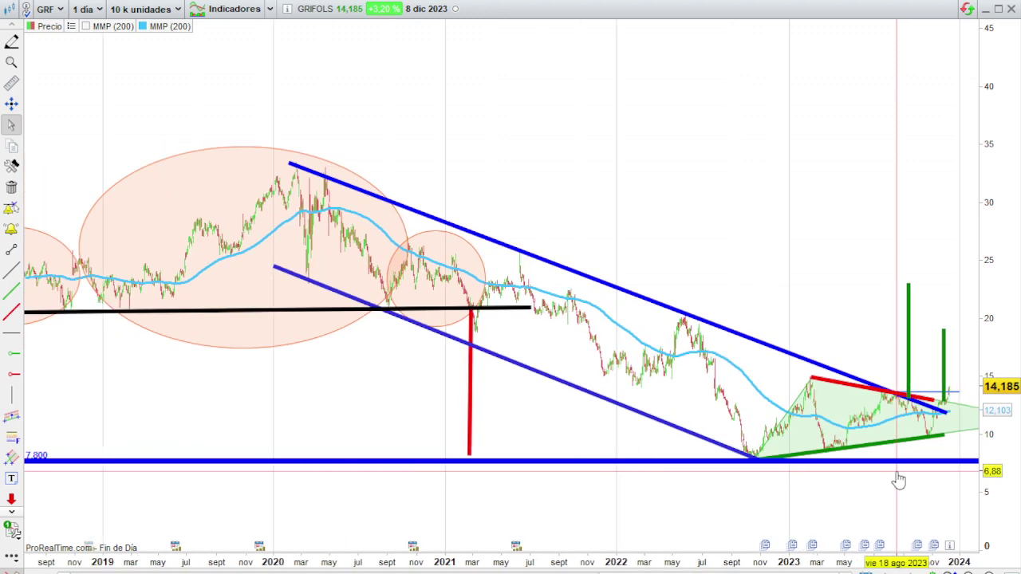
scroll(899, 479, "down", 4)
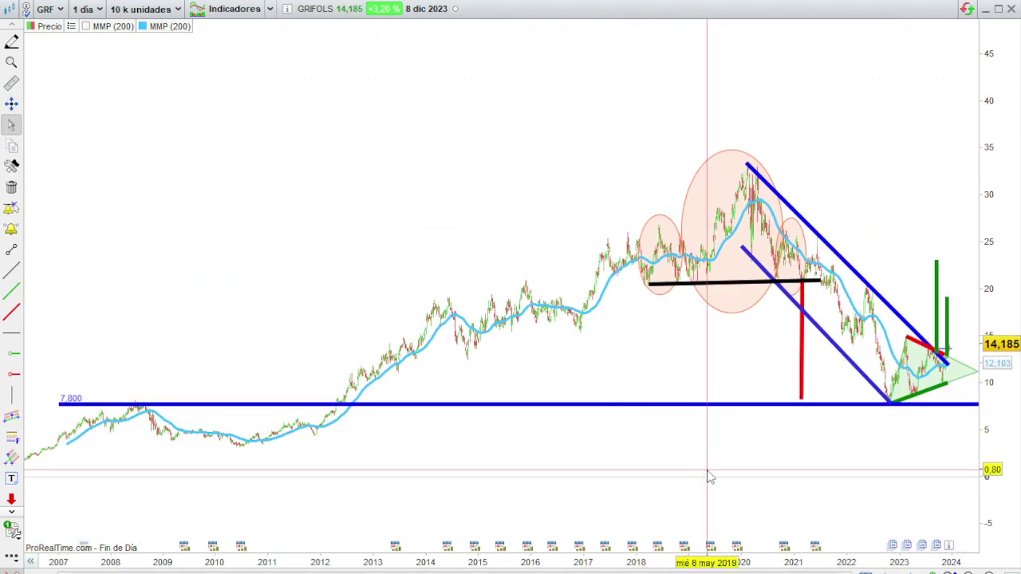
mouse_move(710, 477)
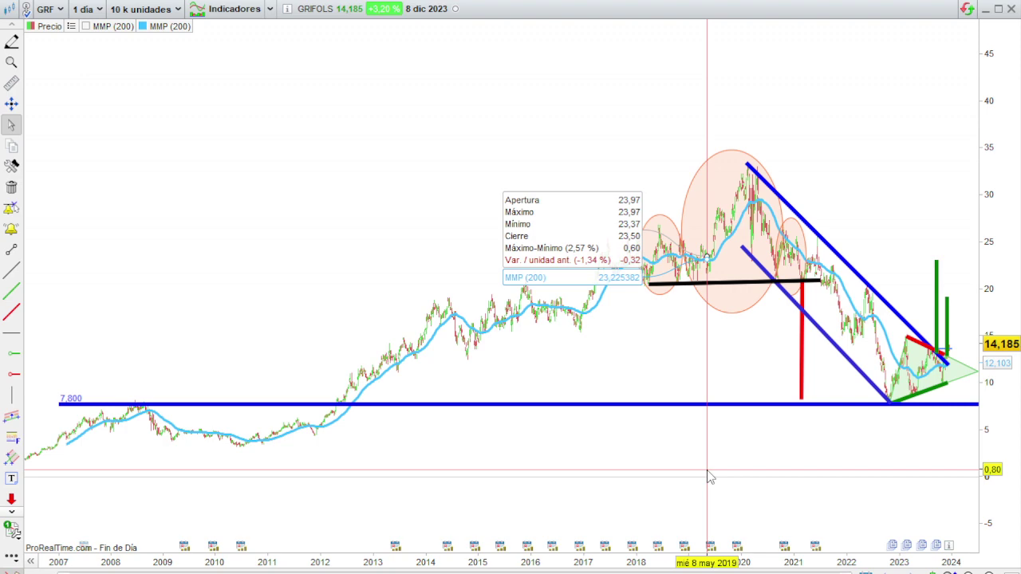
scroll(524, 308, "up", 5)
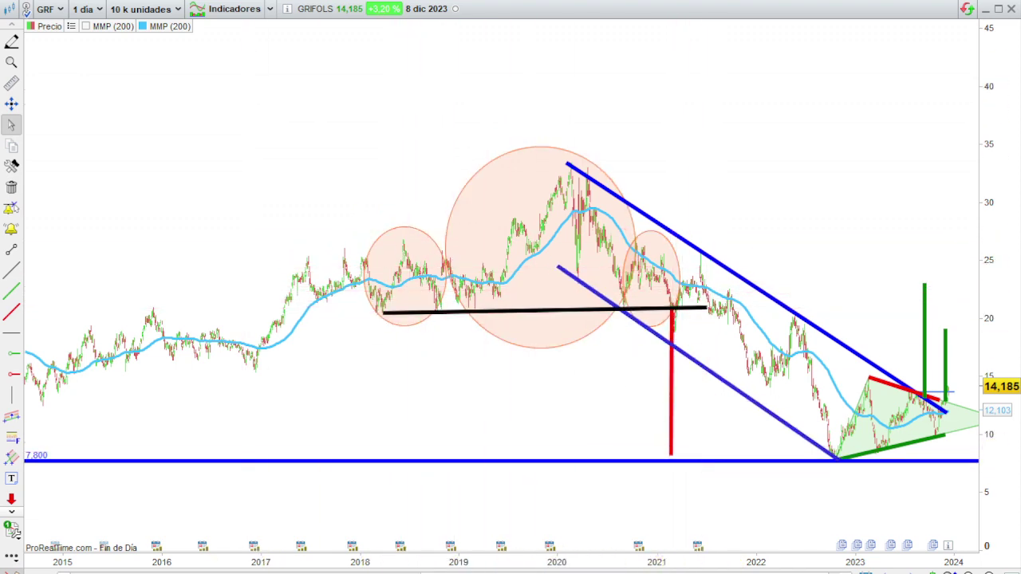
Search the instrument list for "mon" and load the Monster Beverage (MNST) chart.
left_click(315, 9)
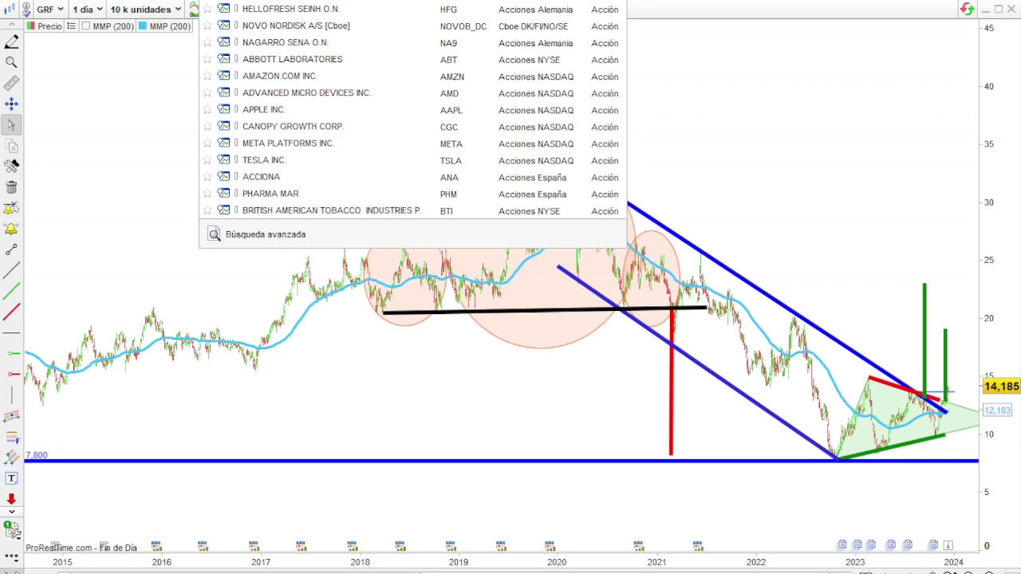
type("mo")
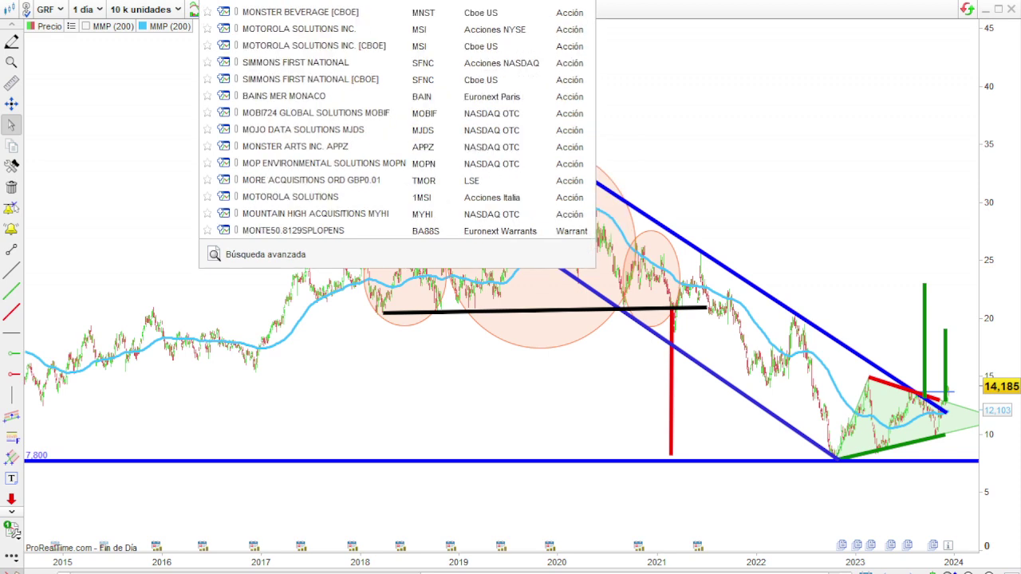
type("n")
left_click(463, 125)
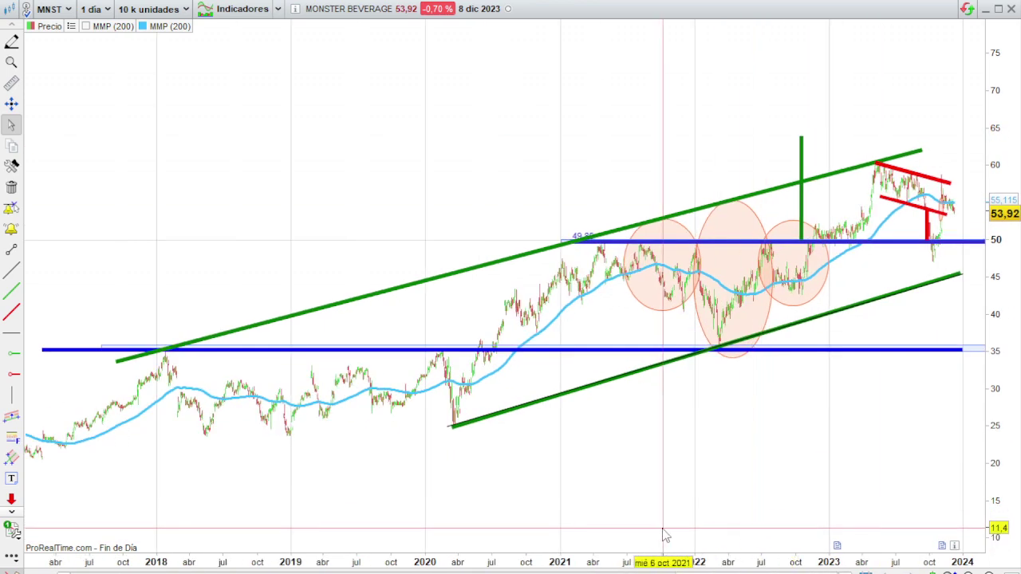
Examine the long-term rising channel on Monster Beverage, the inverted head-and-shoulders pattern and its vertical target projection from the 49,85 level.
scroll(549, 551, "down", 3)
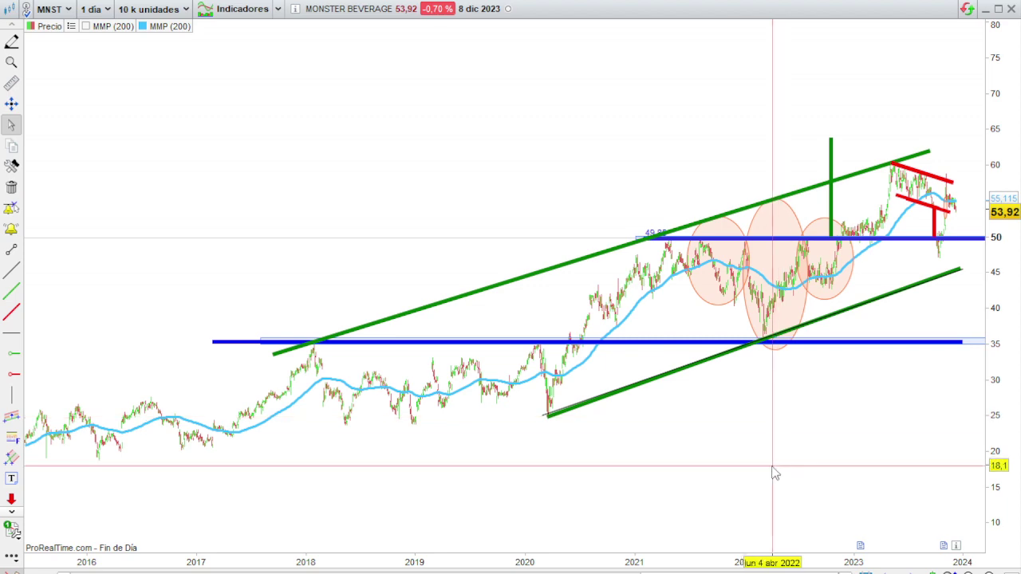
scroll(793, 471, "up", 4)
scroll(803, 494, "up", 4)
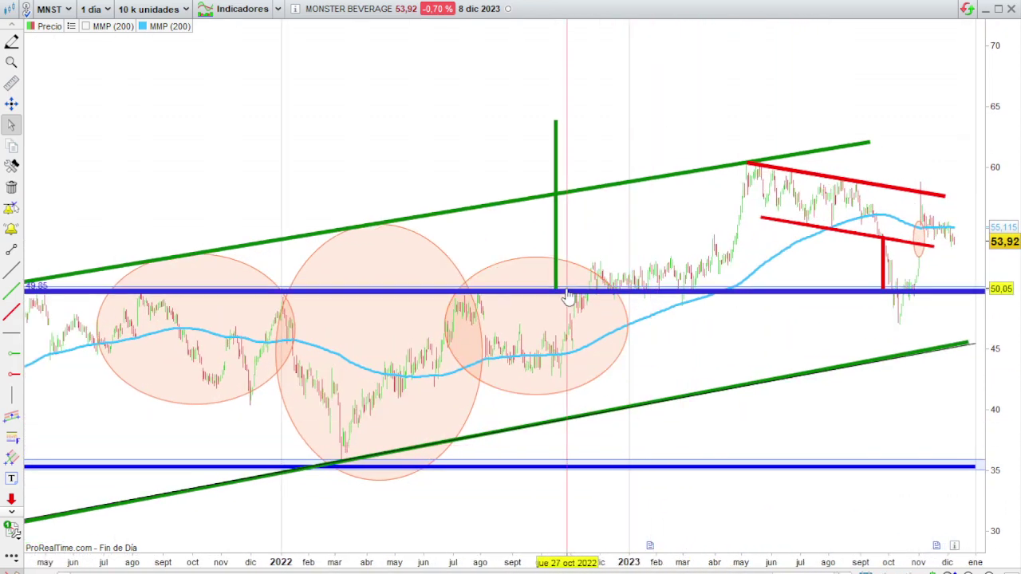
left_click(558, 122)
left_click(564, 139)
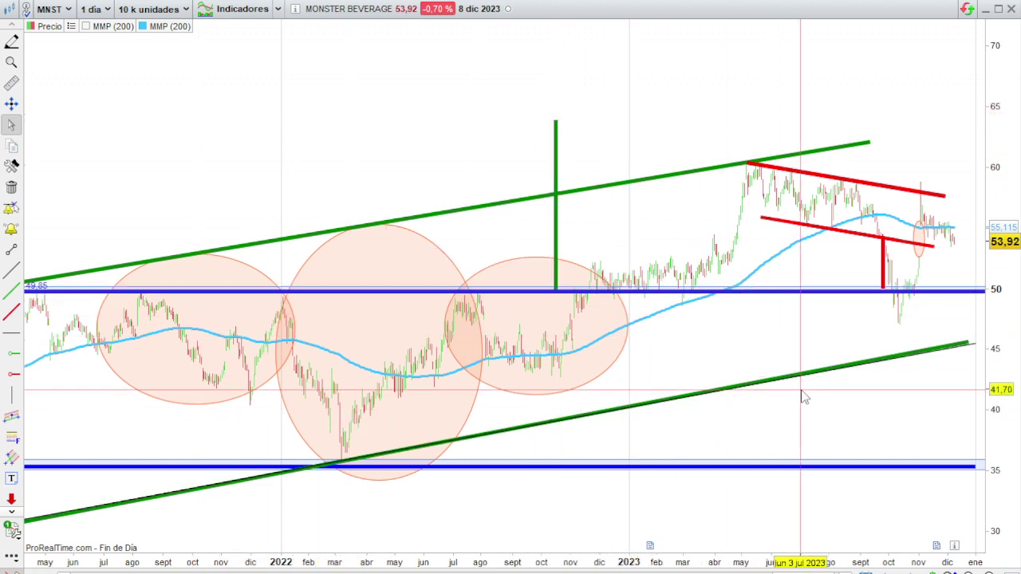
Inspect the recent Monster Beverage candles against the falling red channel, the circled gap and the 200-period average.
scroll(804, 396, "up", 3)
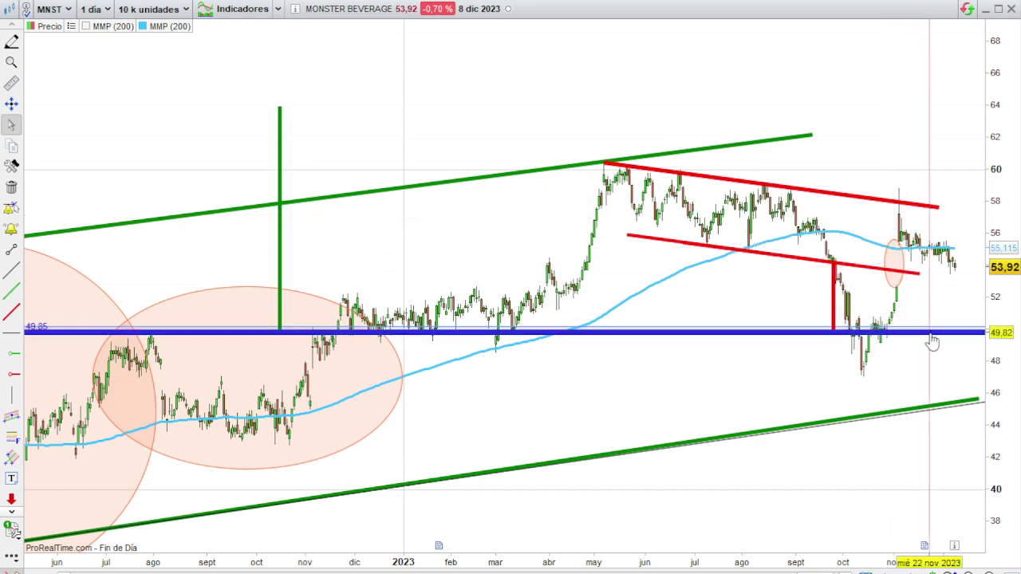
scroll(923, 341, "up", 2)
scroll(883, 341, "up", 2)
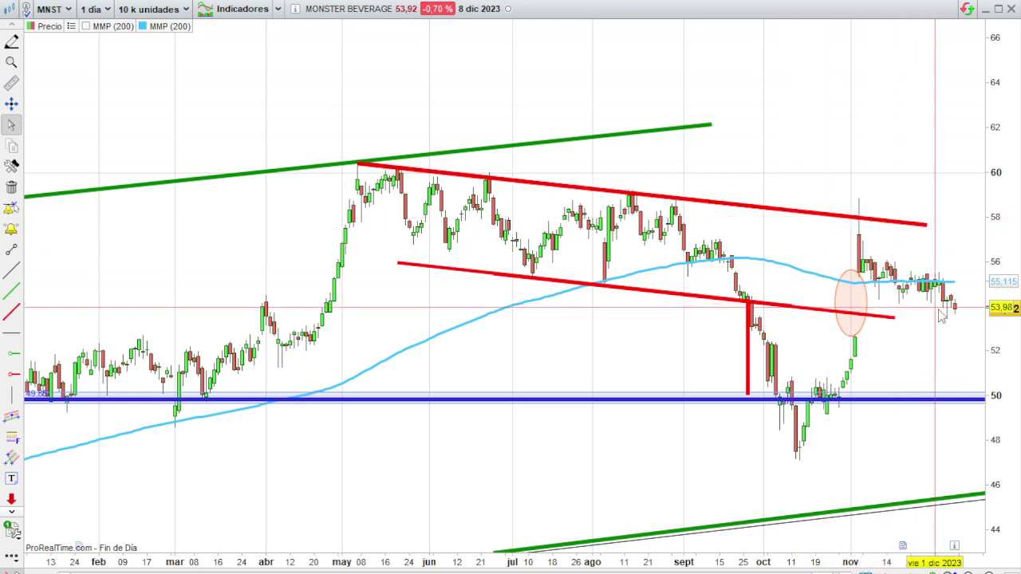
mouse_move(951, 332)
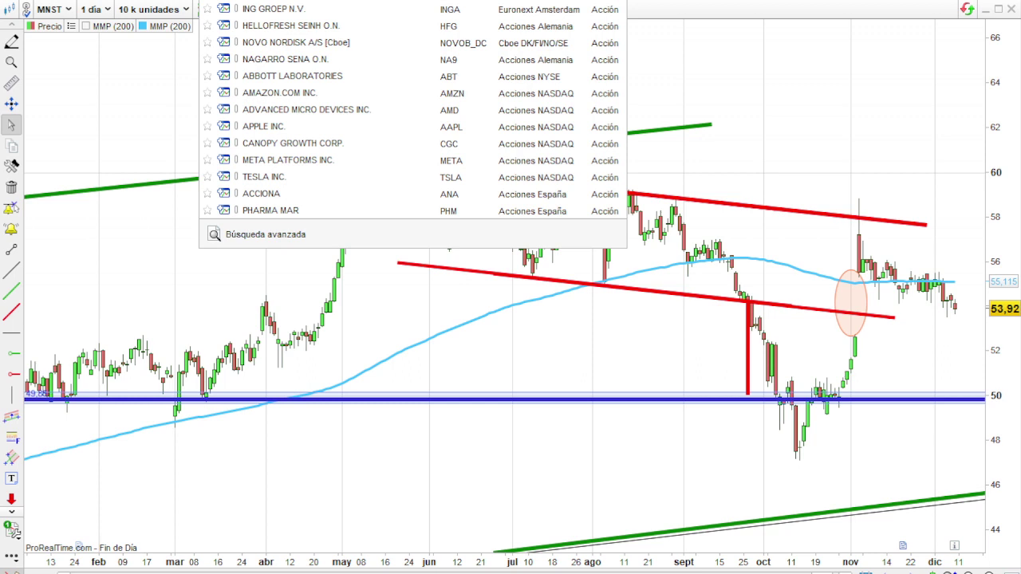
Search the instrument list for "moder", load the NASDAQ-listed Moderna (MRNA) chart and view its price history back to 2019.
type("moder")
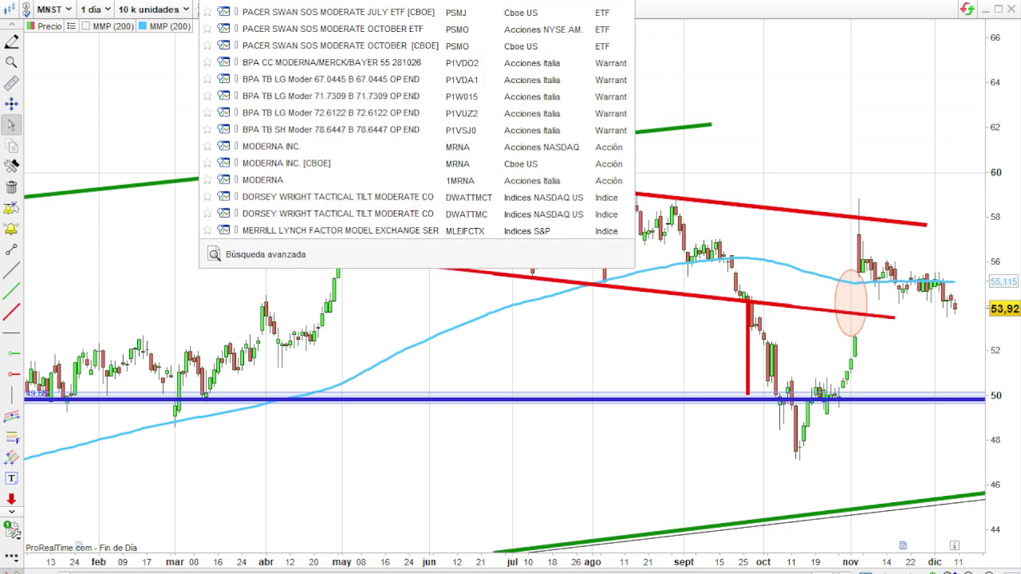
left_click(524, 148)
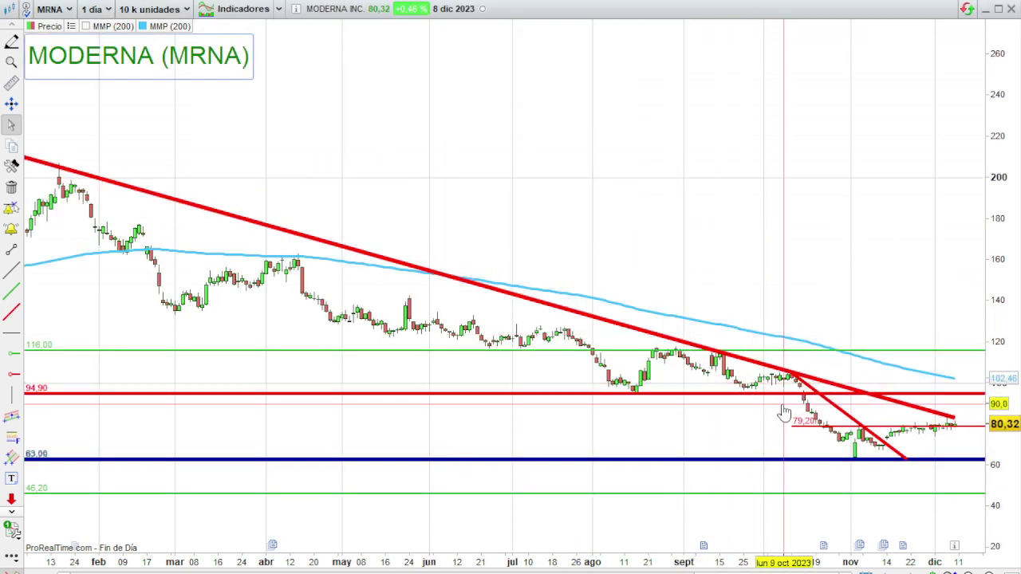
scroll(799, 445, "down", 5)
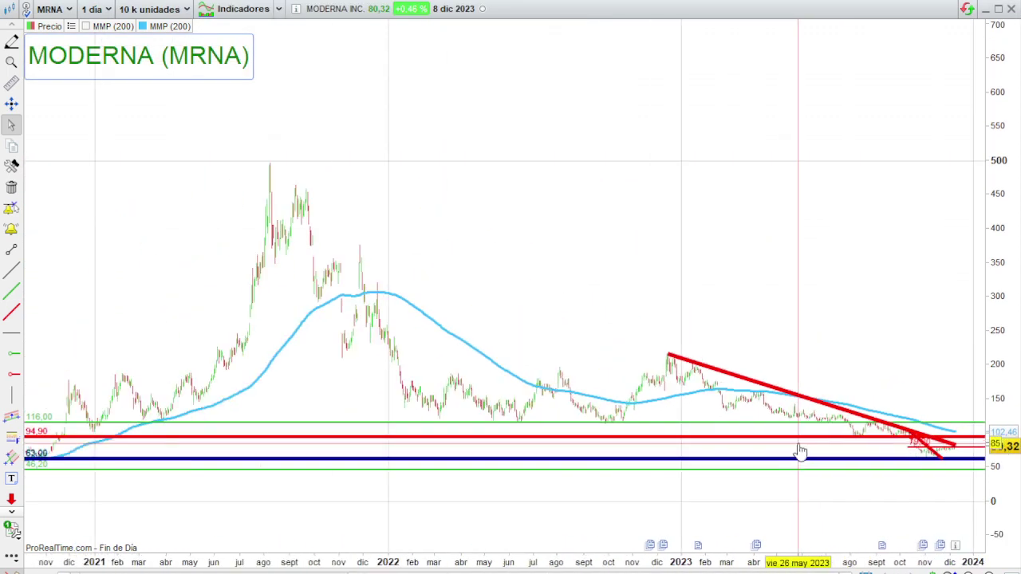
scroll(800, 454, "down", 1)
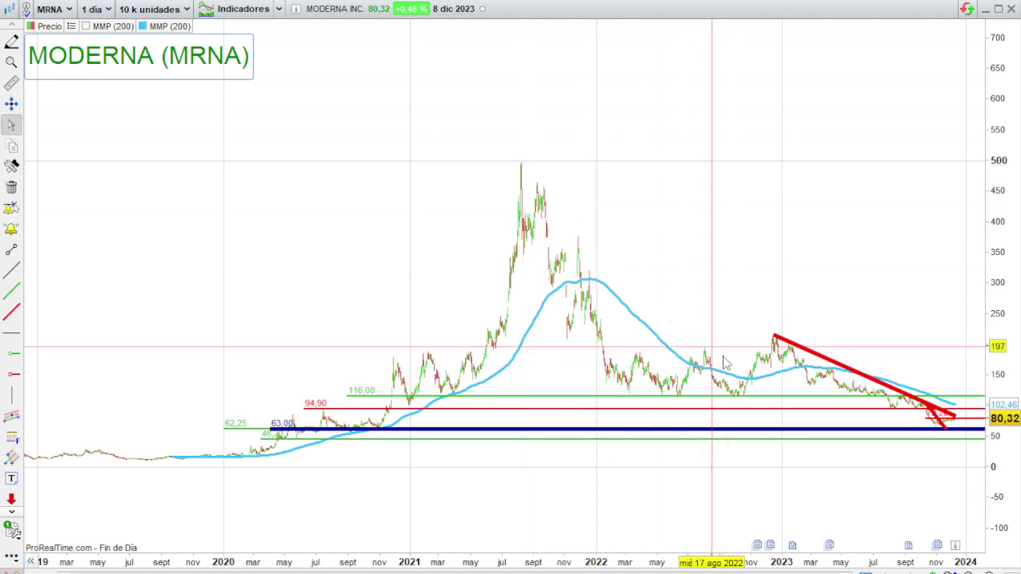
Inspect Moderna's recent candles against the 79,20 level and the thick falling red trendline from the late-2022 high.
scroll(738, 375, "up", 5)
scroll(715, 377, "up", 4)
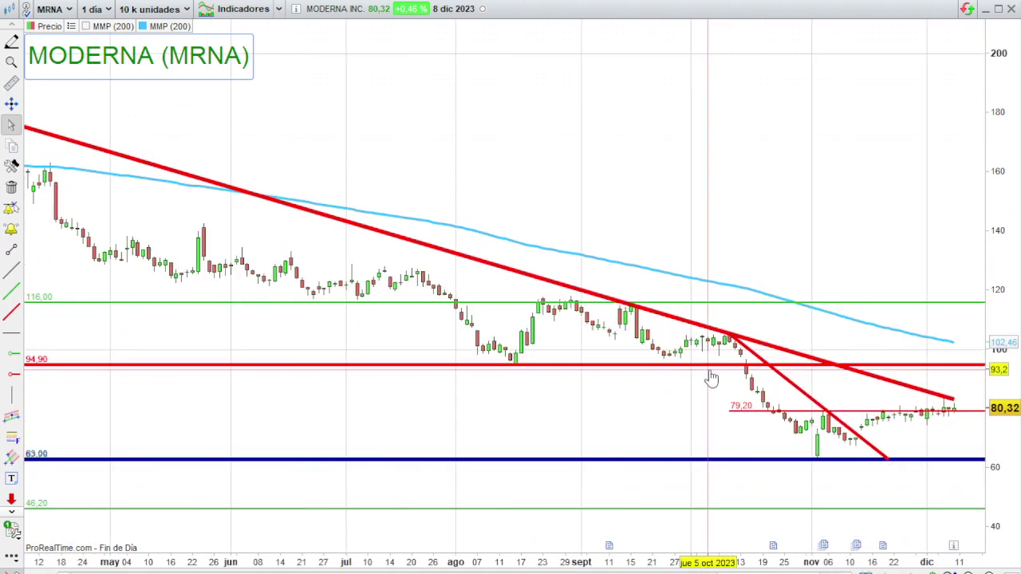
scroll(678, 467, "up", 4)
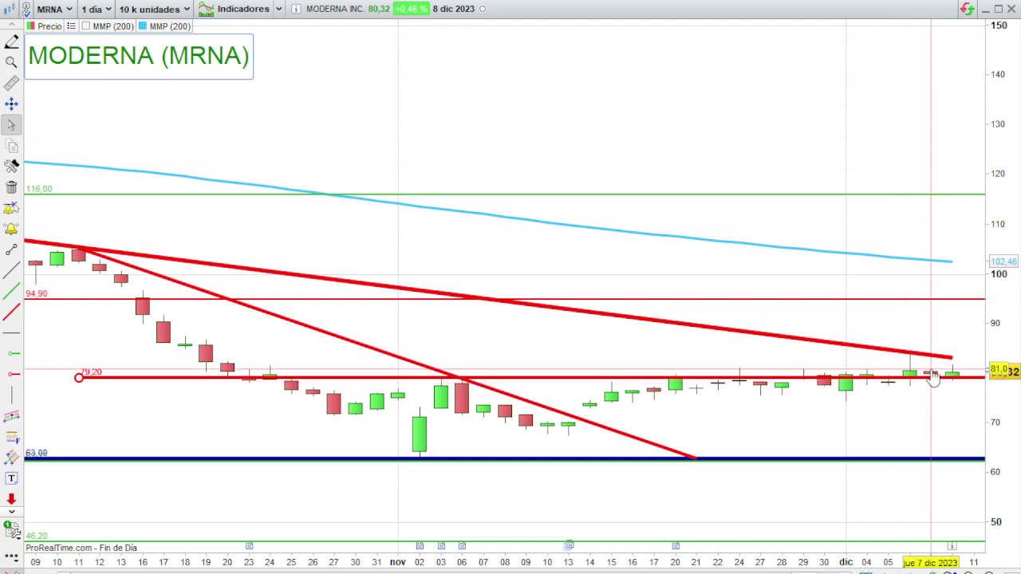
scroll(933, 394, "down", 5)
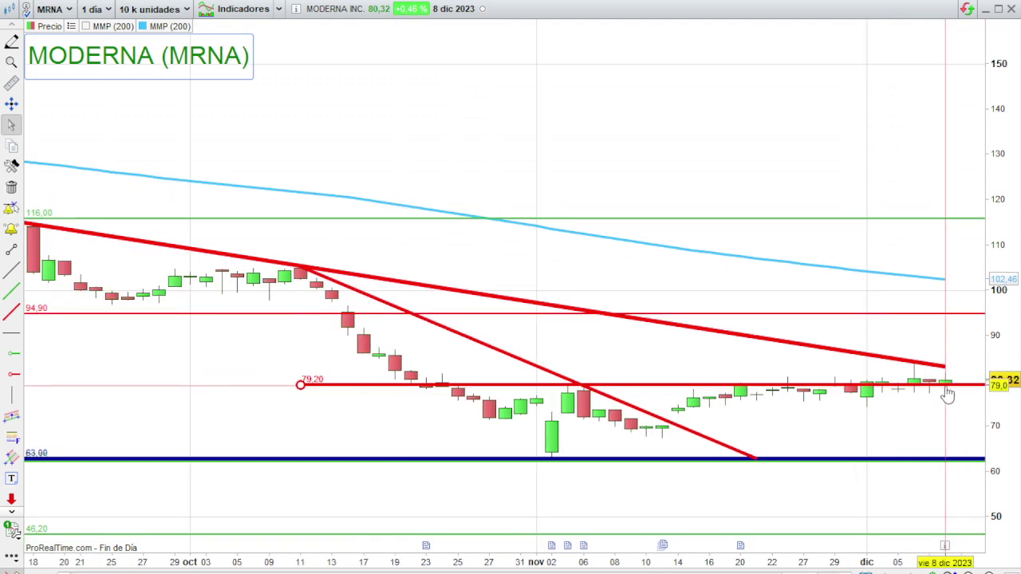
scroll(699, 371, "down", 3)
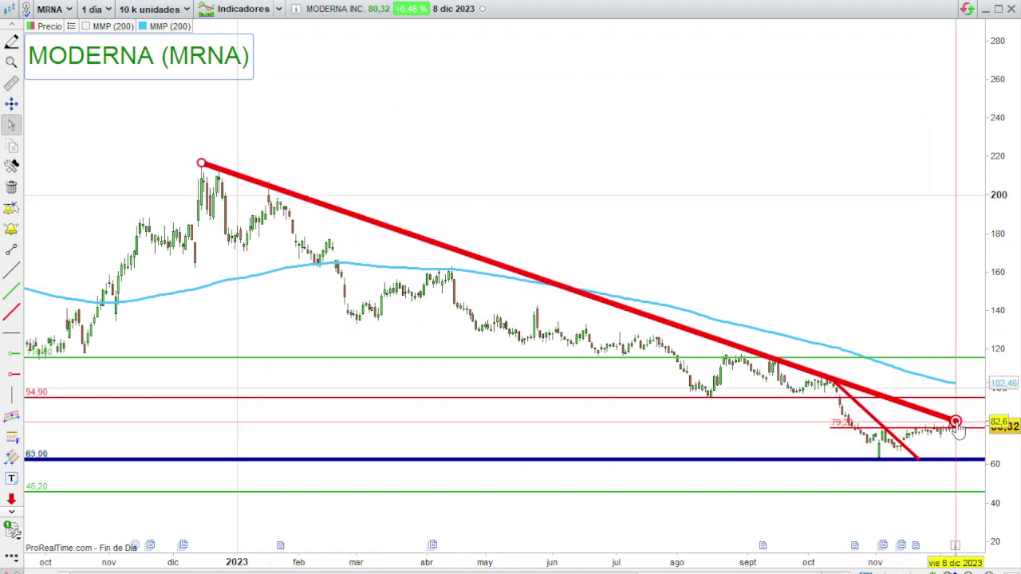
scroll(953, 433, "up", 1)
scroll(955, 435, "up", 3)
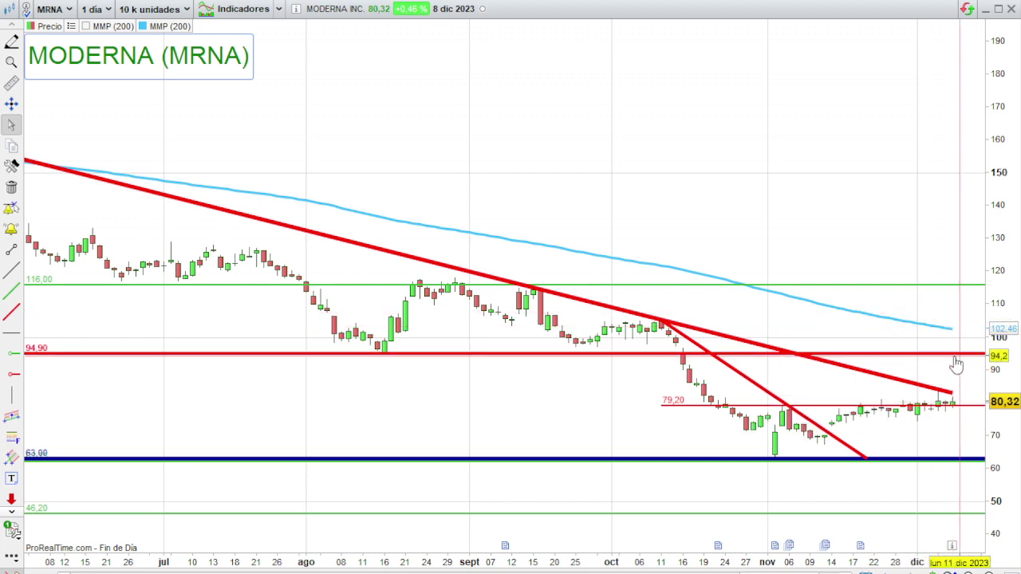
Examine Moderna's 63,00 and 46,20 support lines and the early November low relative to the shorter falling trendline.
scroll(950, 365, "down", 3)
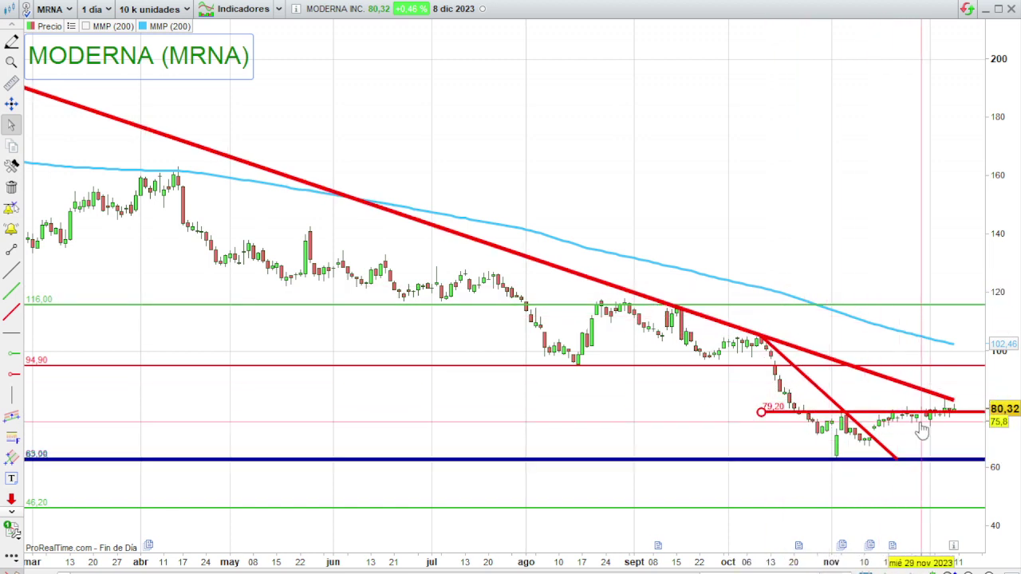
scroll(878, 478, "down", 5)
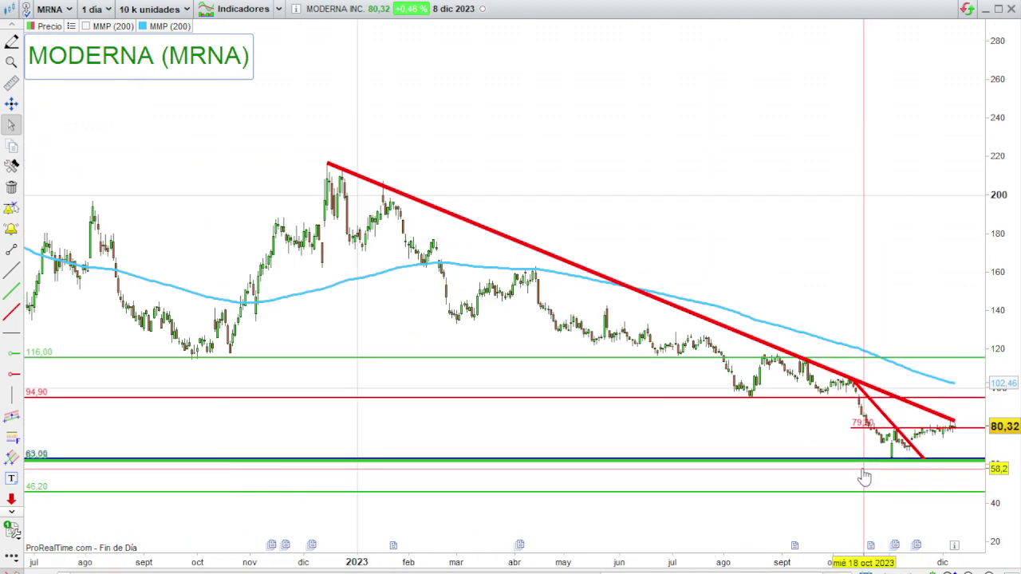
left_click(766, 461)
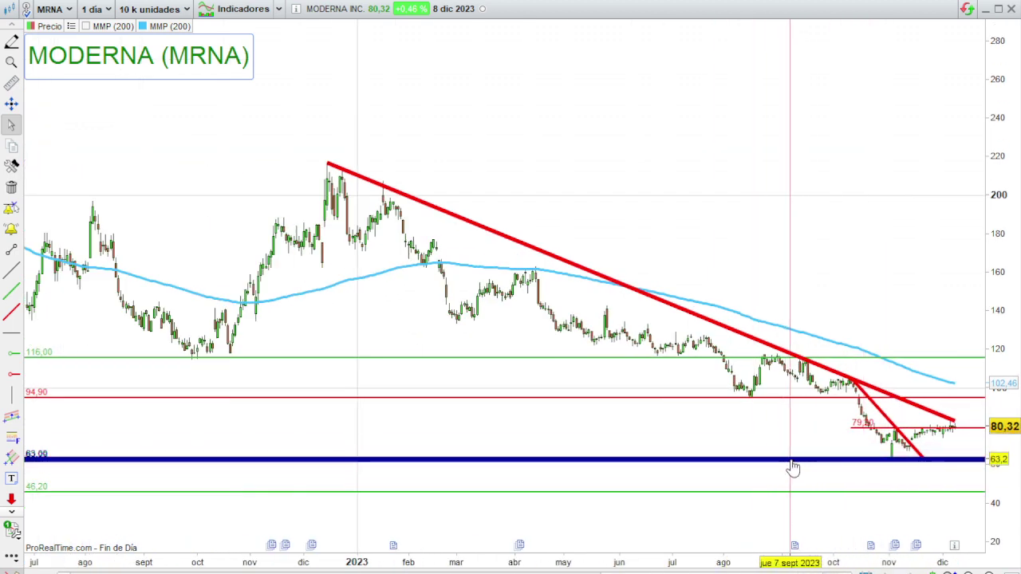
scroll(875, 471, "up", 5)
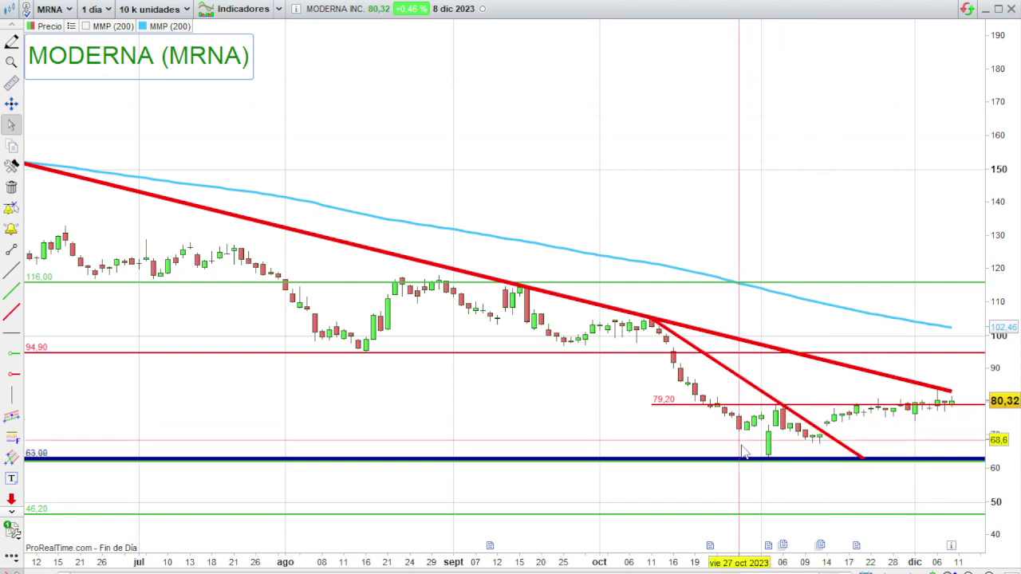
mouse_move(872, 409)
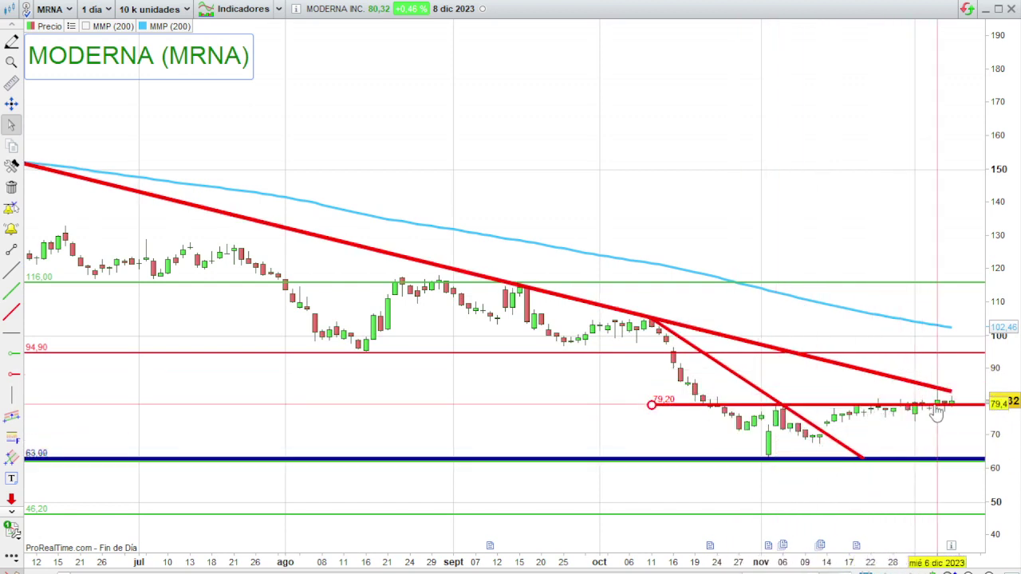
mouse_move(939, 411)
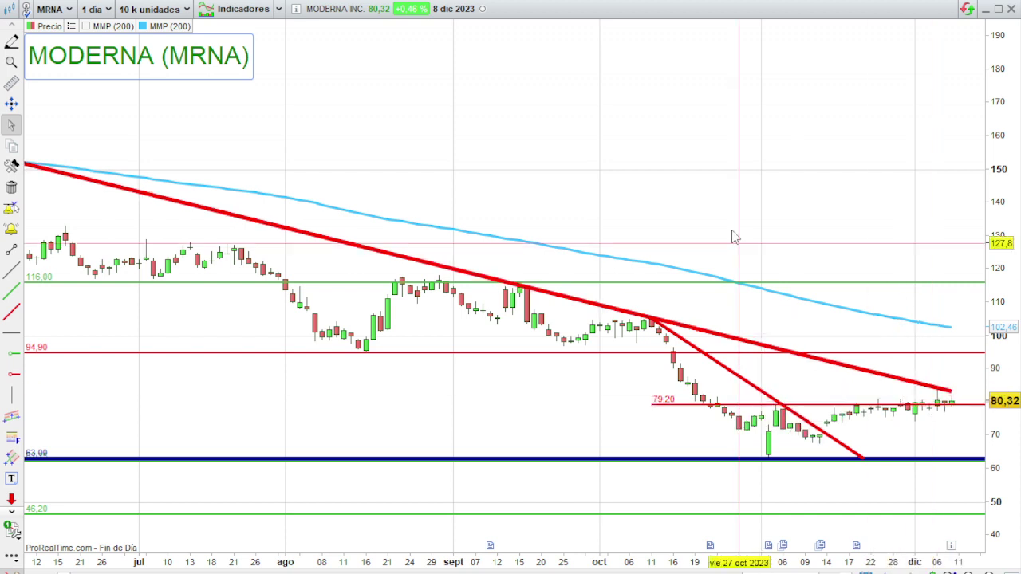
Search the instrument list for "dat" and load the Datadog (DDOG) chart.
left_click(335, 9)
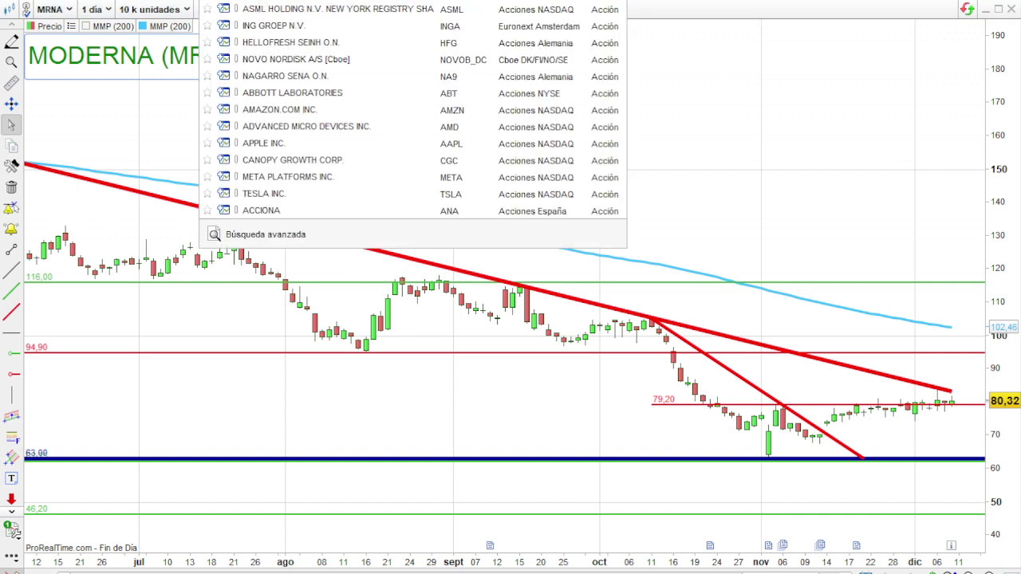
type("da")
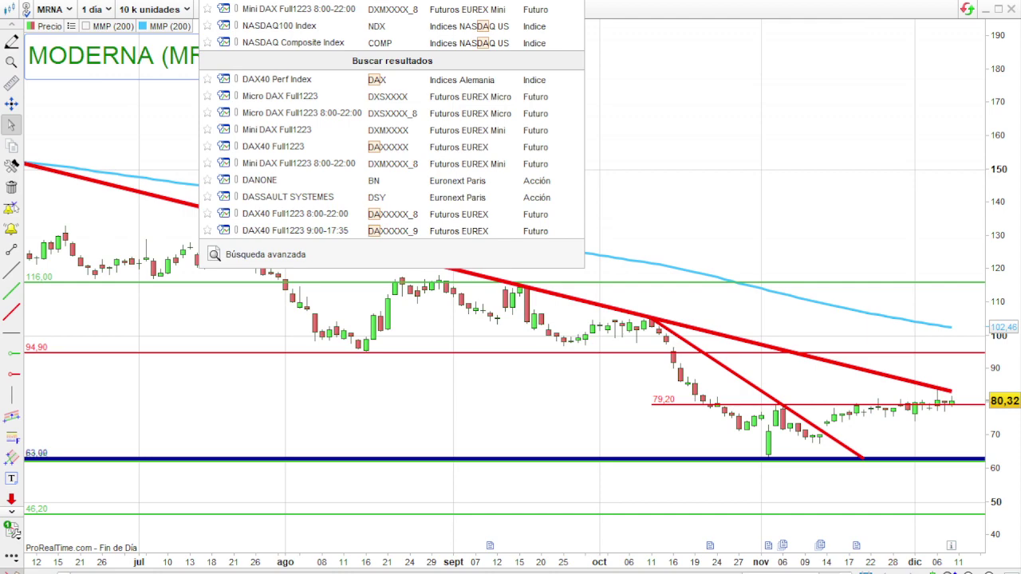
type("t")
key("Return")
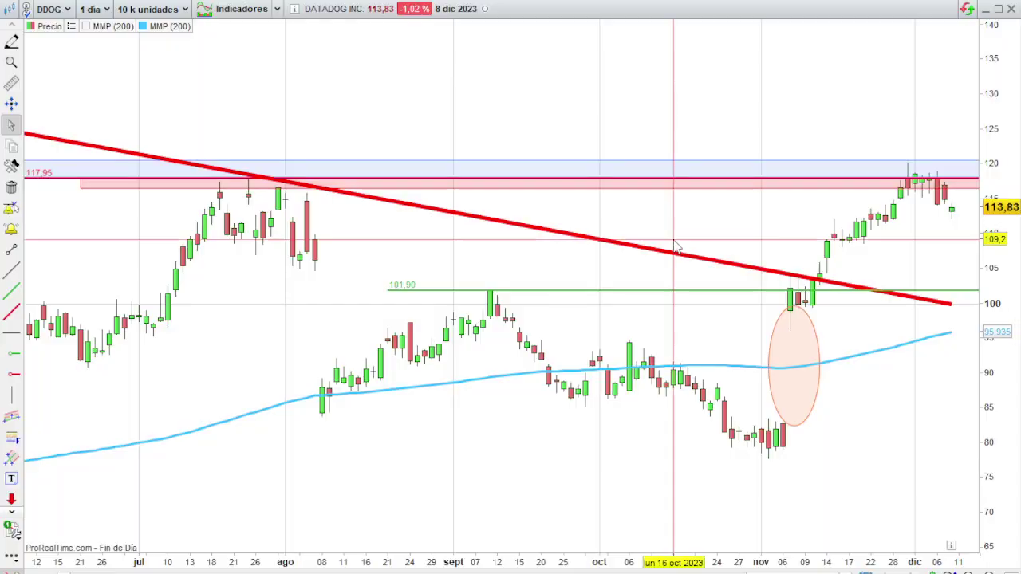
Examine Datadog's price history back to early 2022, the 117,95 resistance zone, the 101,90 level and the circled November gap.
scroll(766, 288, "down", 6)
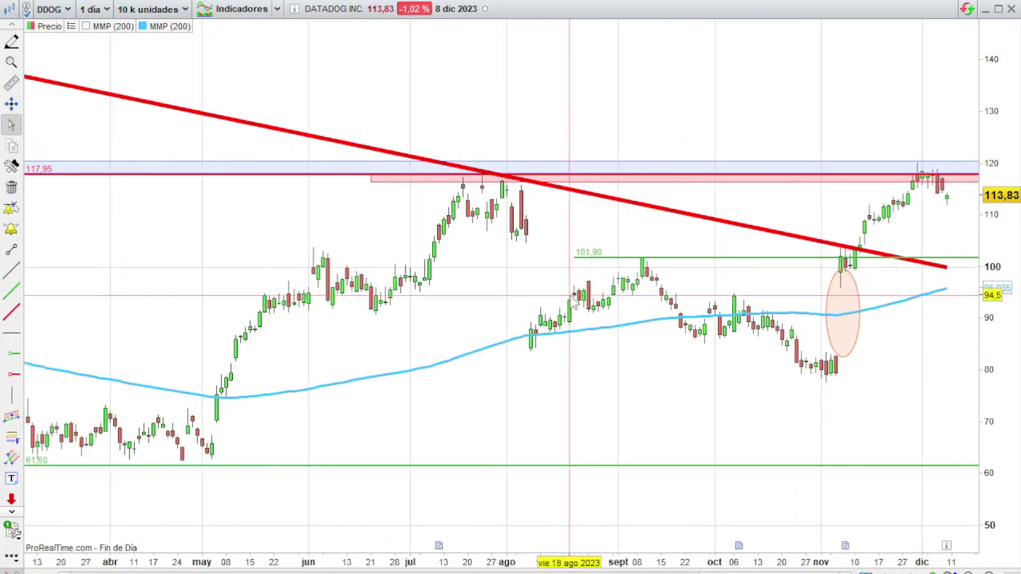
scroll(603, 343, "down", 4)
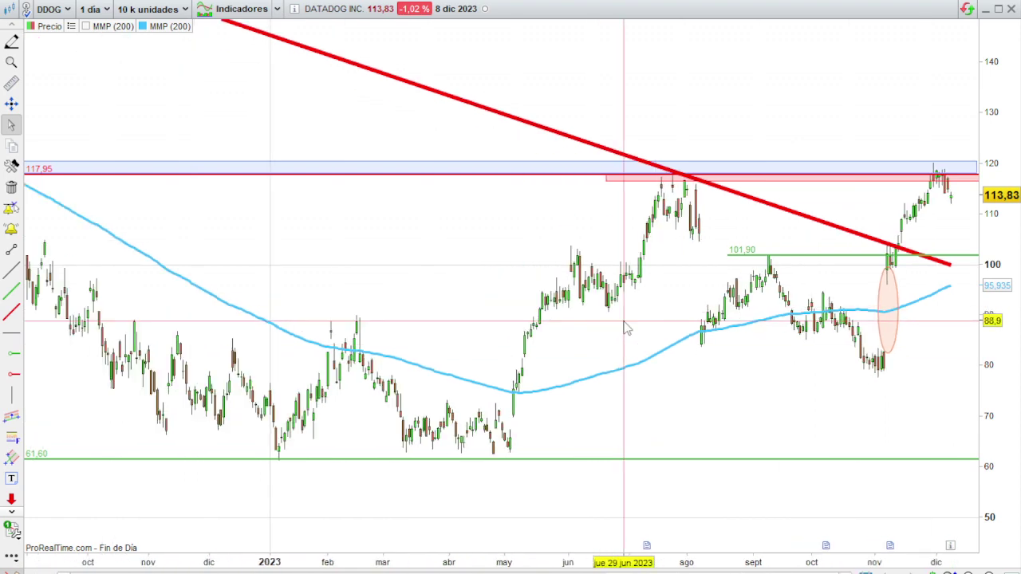
scroll(836, 219, "down", 4)
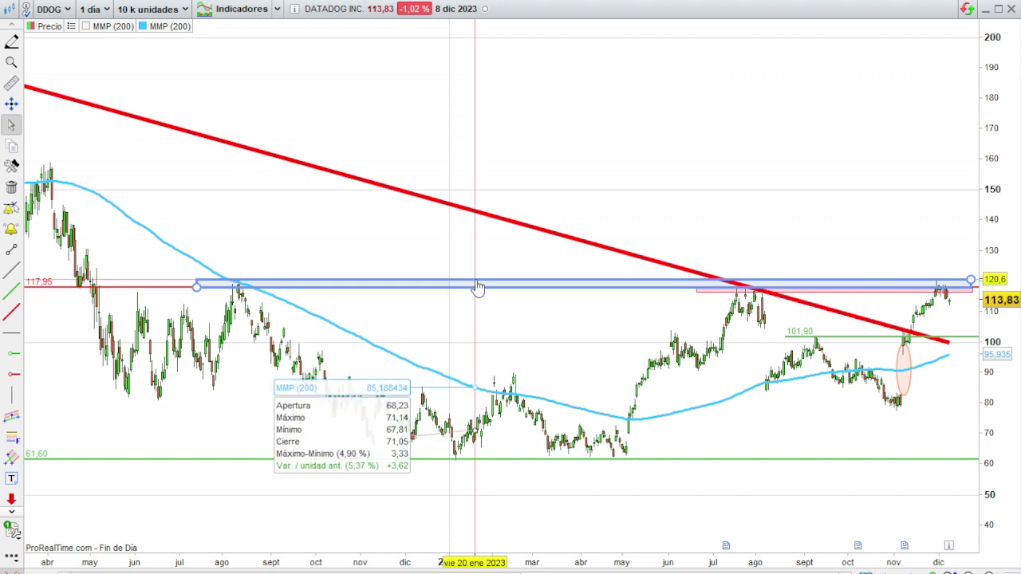
scroll(661, 319, "up", 5)
scroll(612, 298, "up", 2)
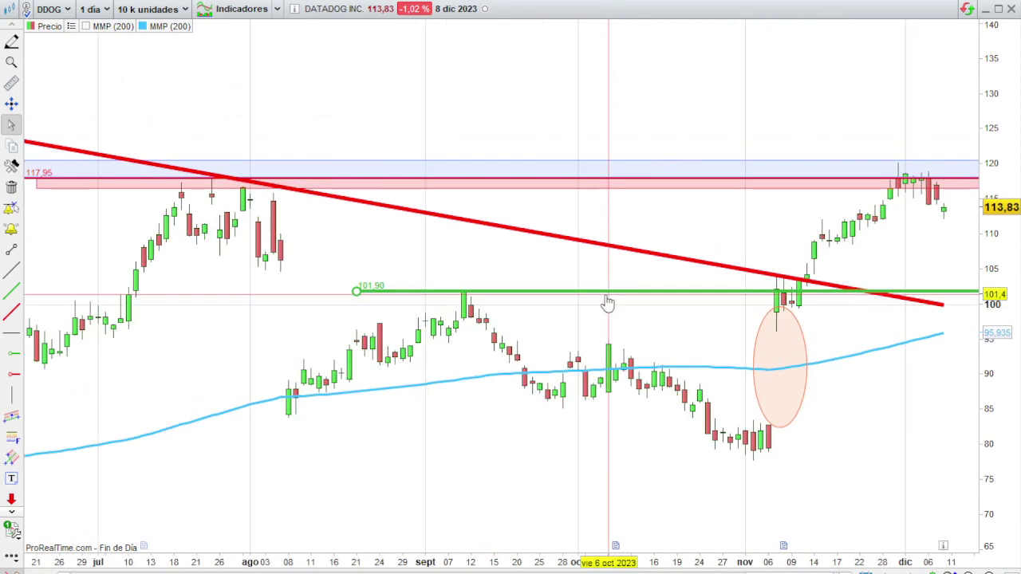
scroll(434, 263, "up", 2)
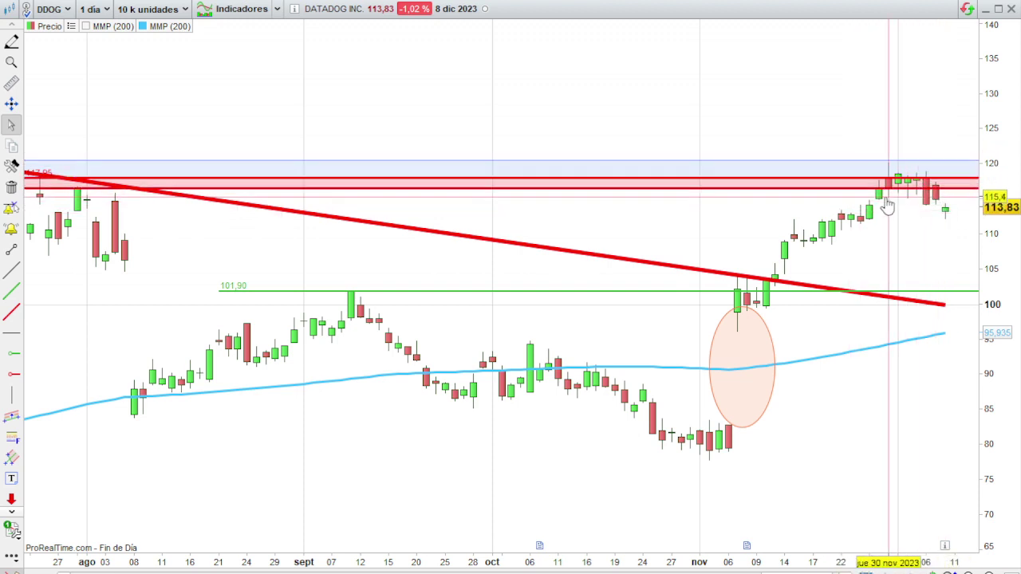
Compare Datadog's latest candles below the blue resistance band with the falling red trendline drawn from the late-2021 peak.
scroll(888, 205, "down", 2)
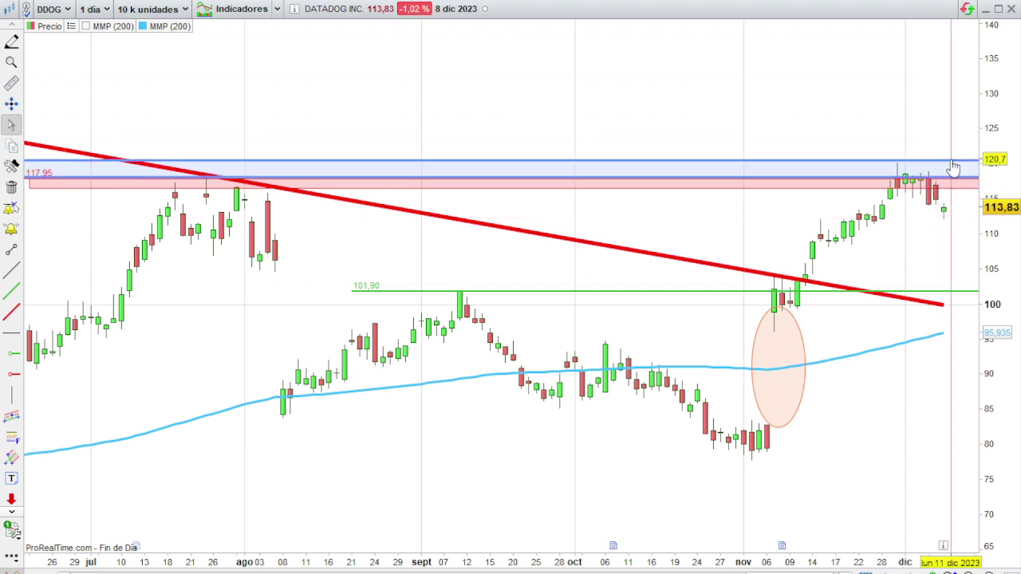
scroll(950, 172, "down", 4)
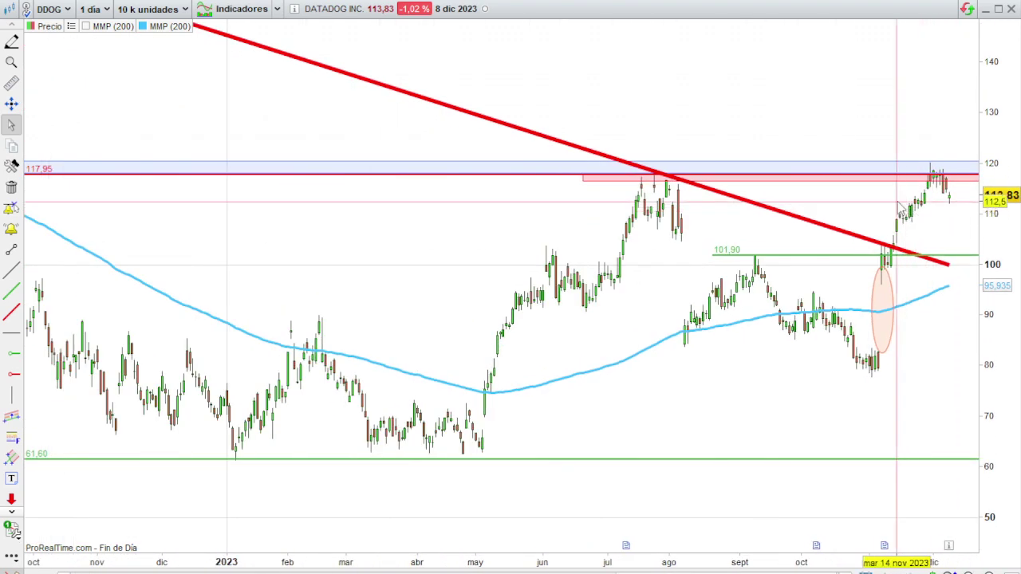
scroll(900, 206, "down", 3)
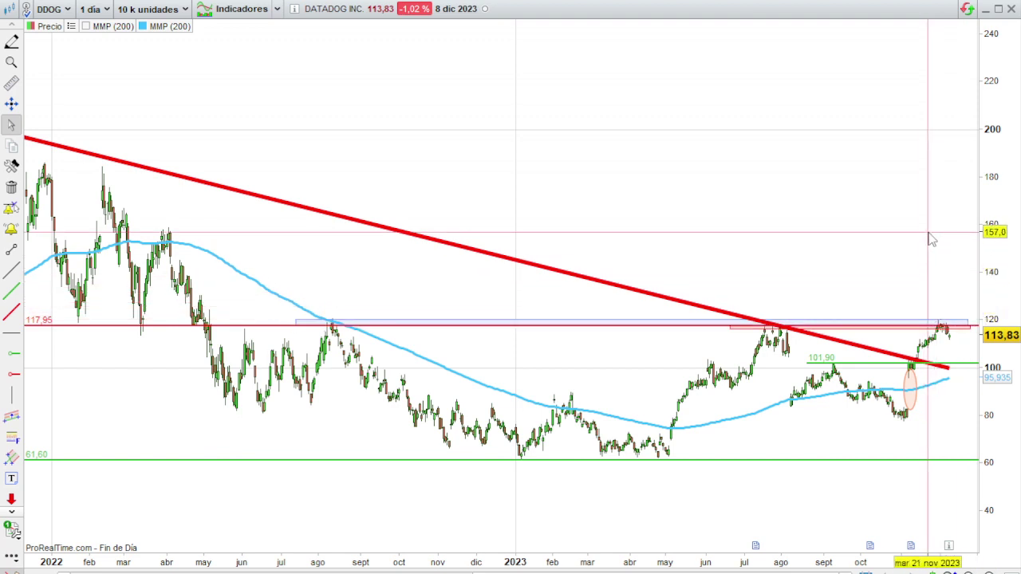
mouse_move(936, 231)
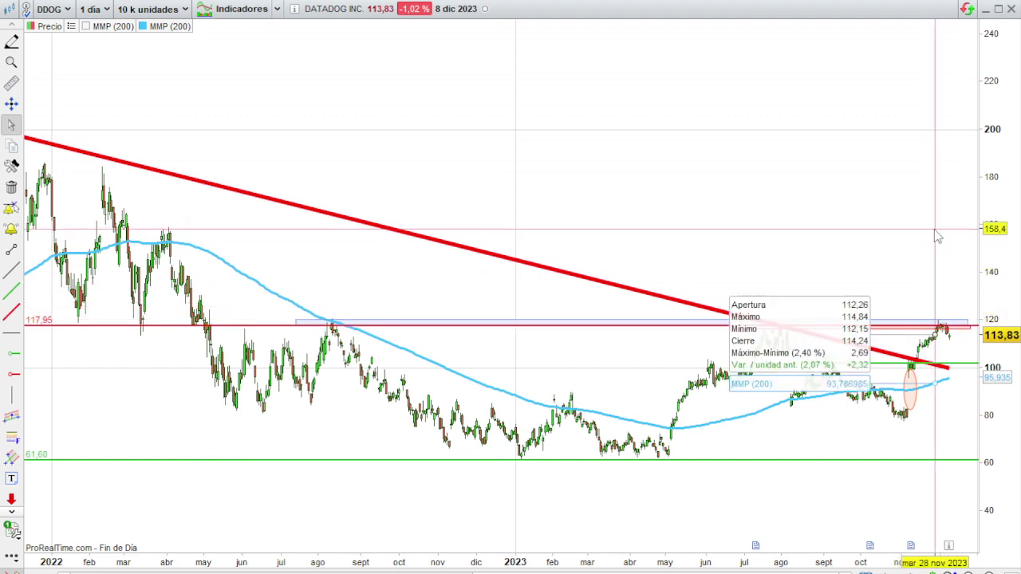
scroll(388, 149, "down", 5)
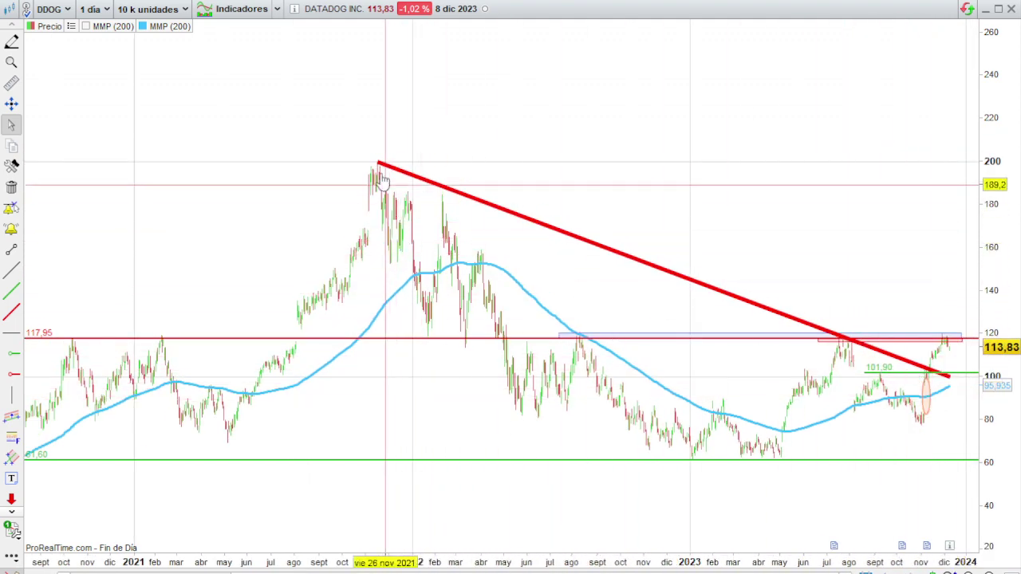
scroll(658, 276, "up", 5)
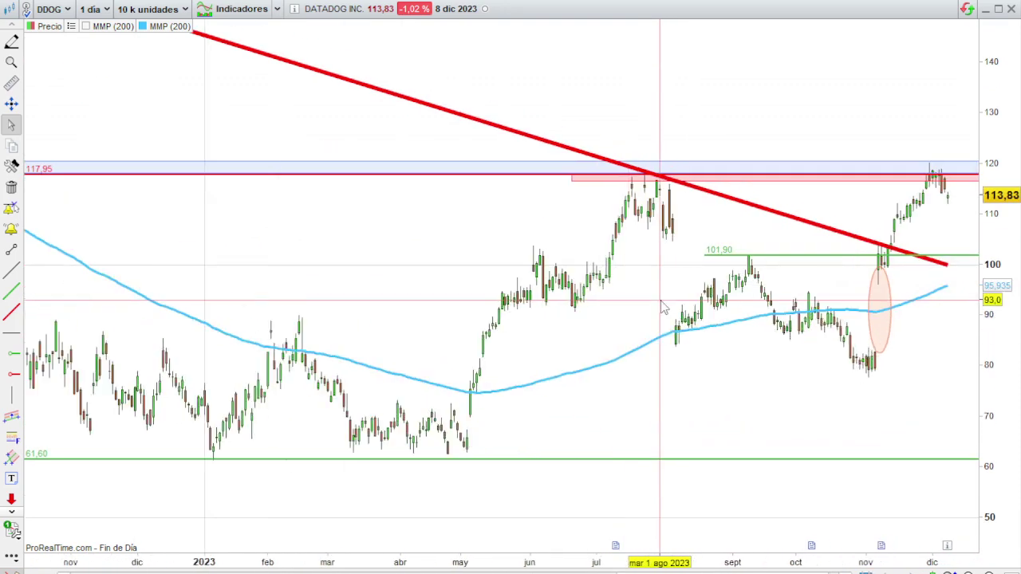
scroll(618, 335, "up", 2)
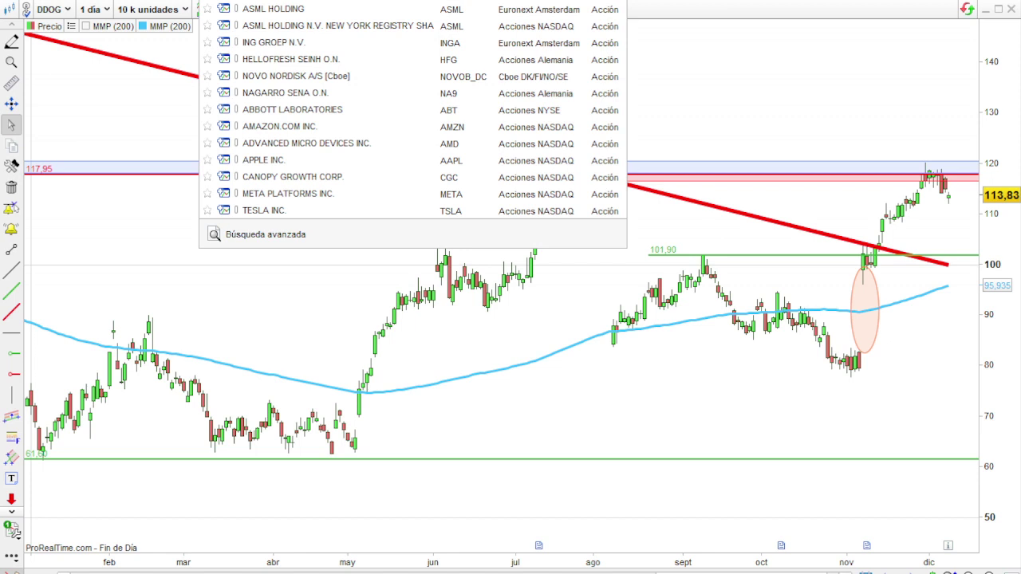
Search the instrument list for Neonode and load the Neonode Inc. (NEON) chart.
type("NEO")
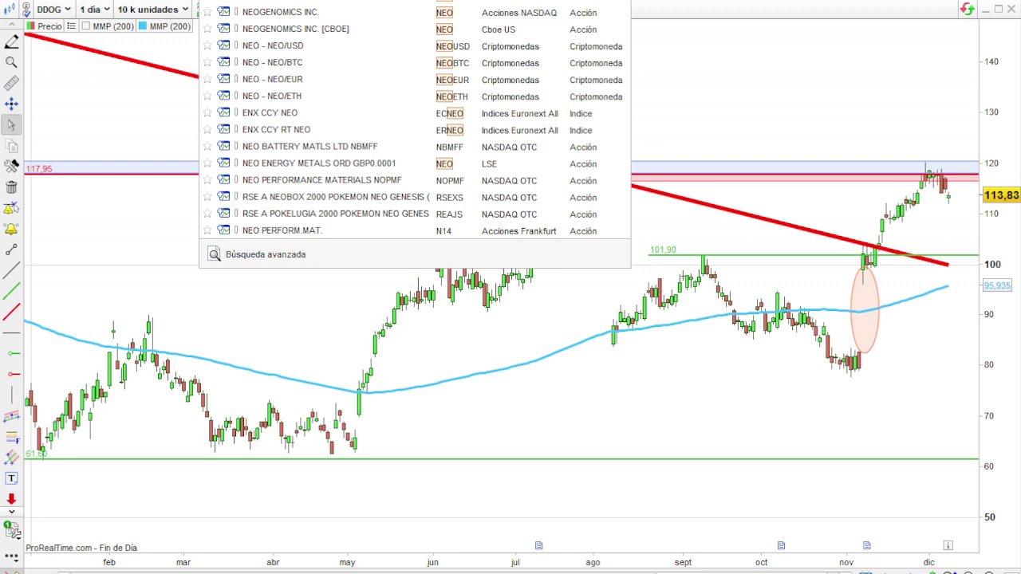
type("DE")
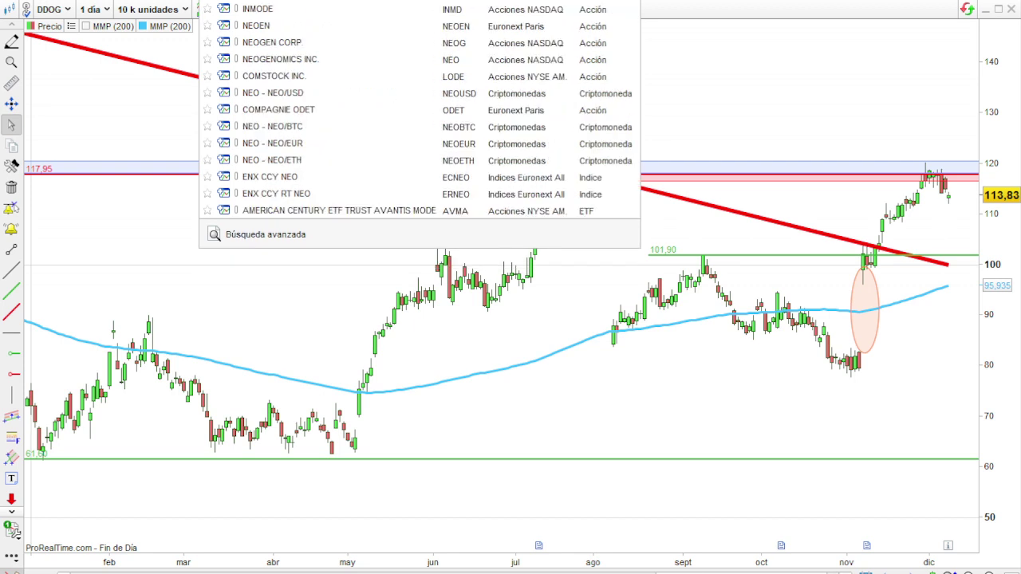
key("Return")
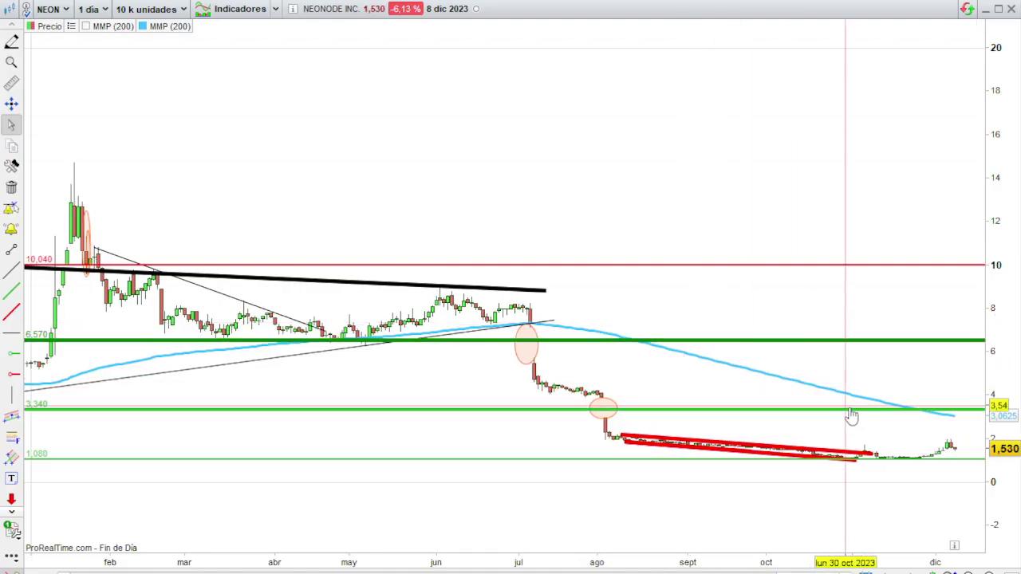
Inspect Neonode's falling red channel, the 1,080 support and the December candles with the price scale stretched vertically.
scroll(726, 401, "up", 5)
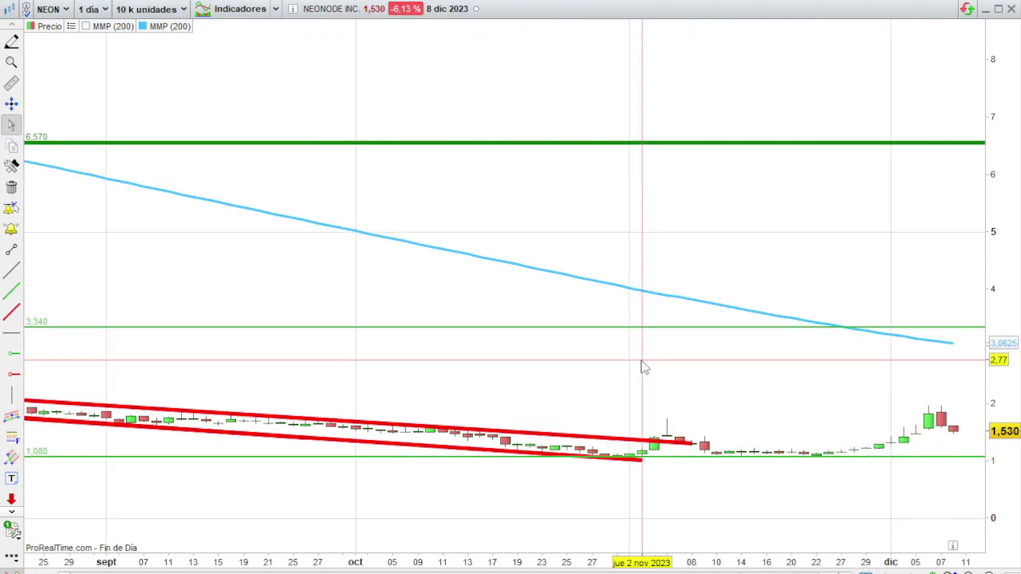
scroll(710, 378, "up", 2)
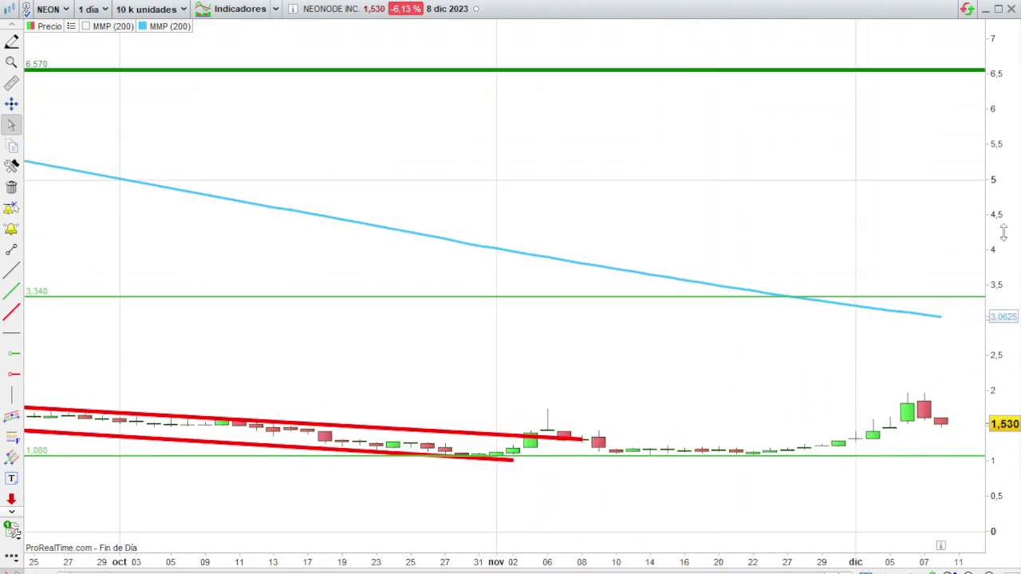
left_click_drag(998, 165, 999, 214)
scroll(588, 367, "down", 3)
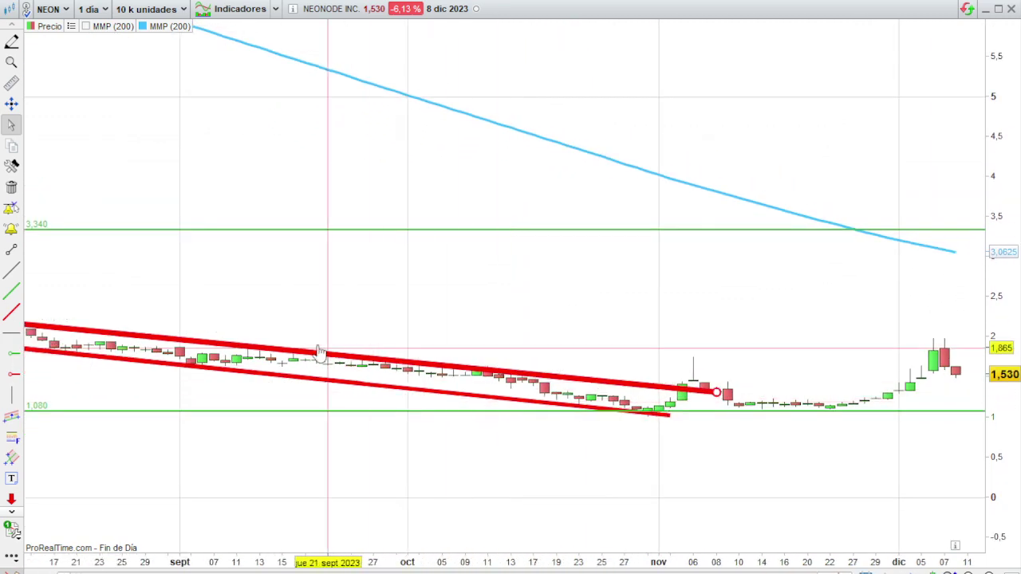
scroll(687, 389, "up", 2)
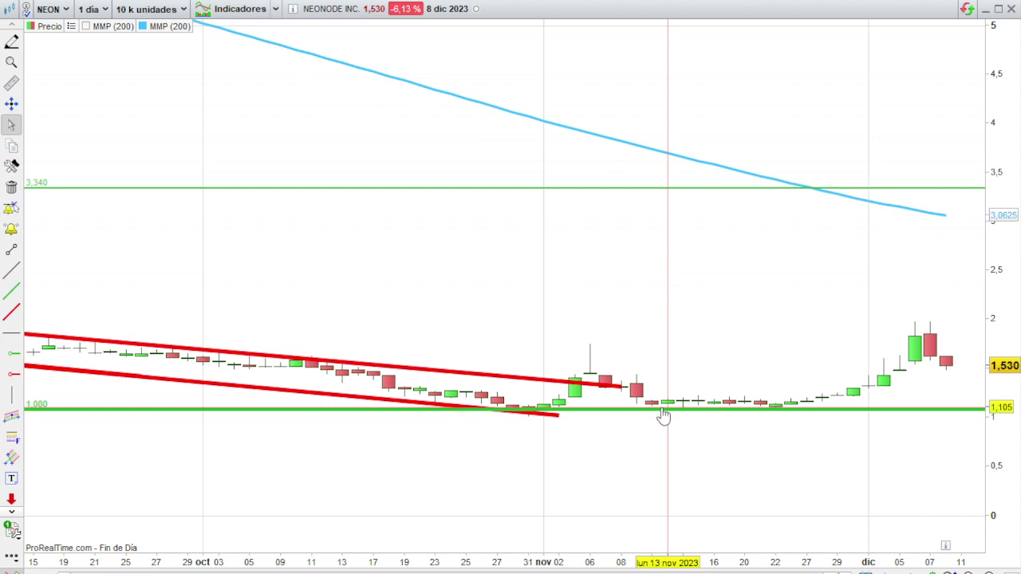
mouse_move(663, 416)
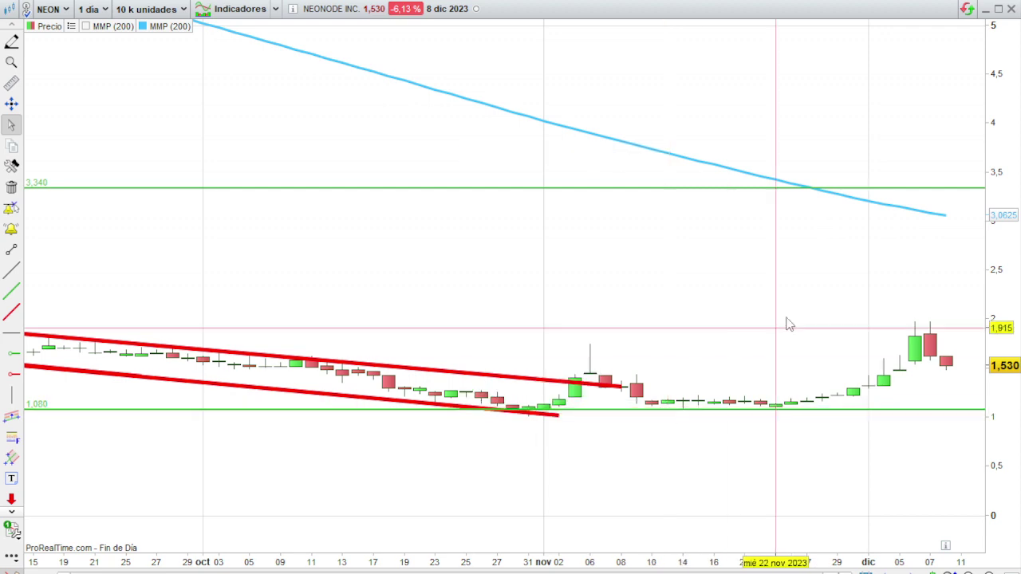
left_click_drag(999, 137, 999, 88)
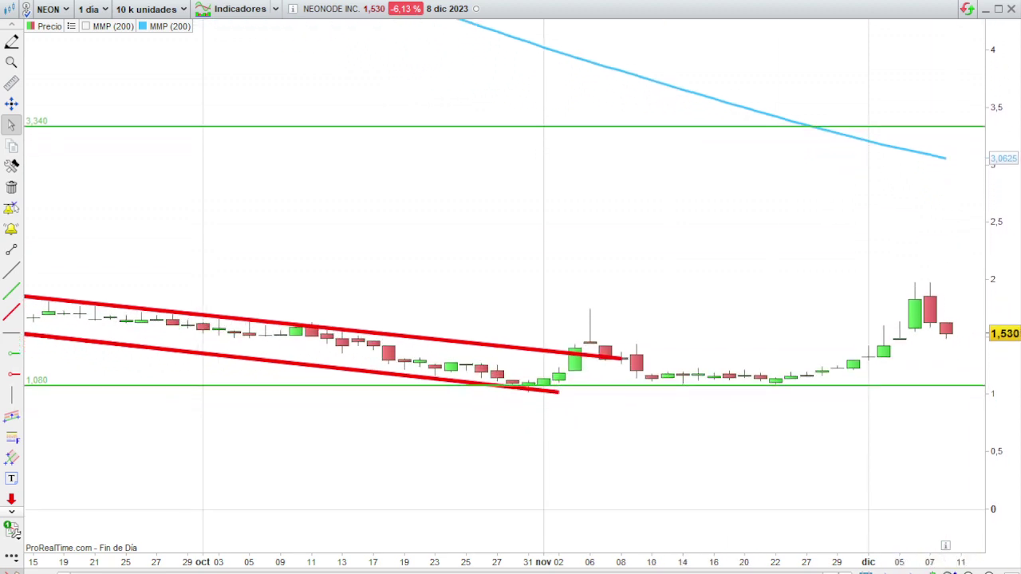
Examine Neonode's November and early-December candles up close, comparing the upper channel line, the level near 2 and the 1,080 support.
left_click_drag(995, 424, 1000, 85)
left_click_drag(1010, 180, 1012, 57)
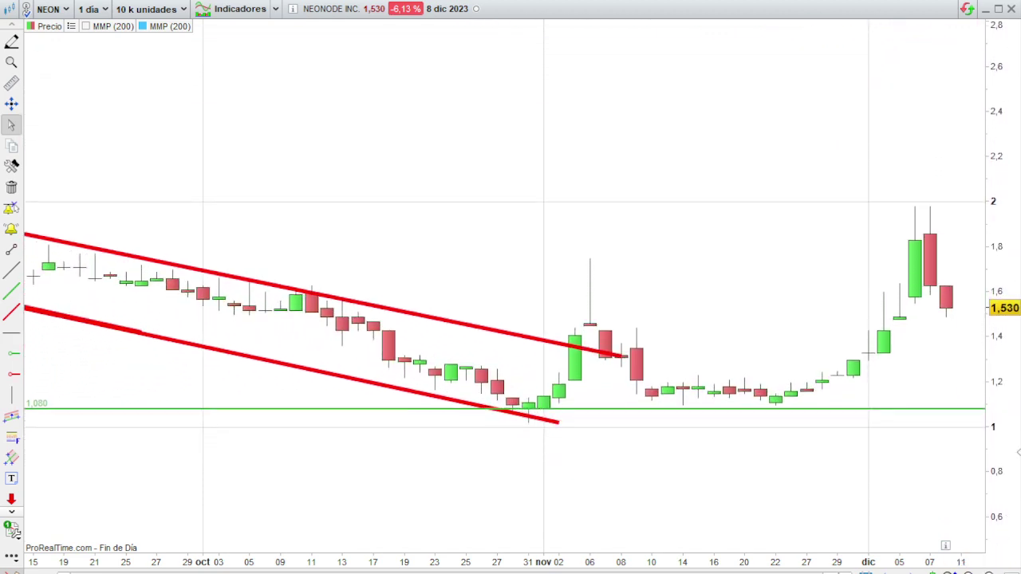
left_click_drag(1005, 465, 1011, 529)
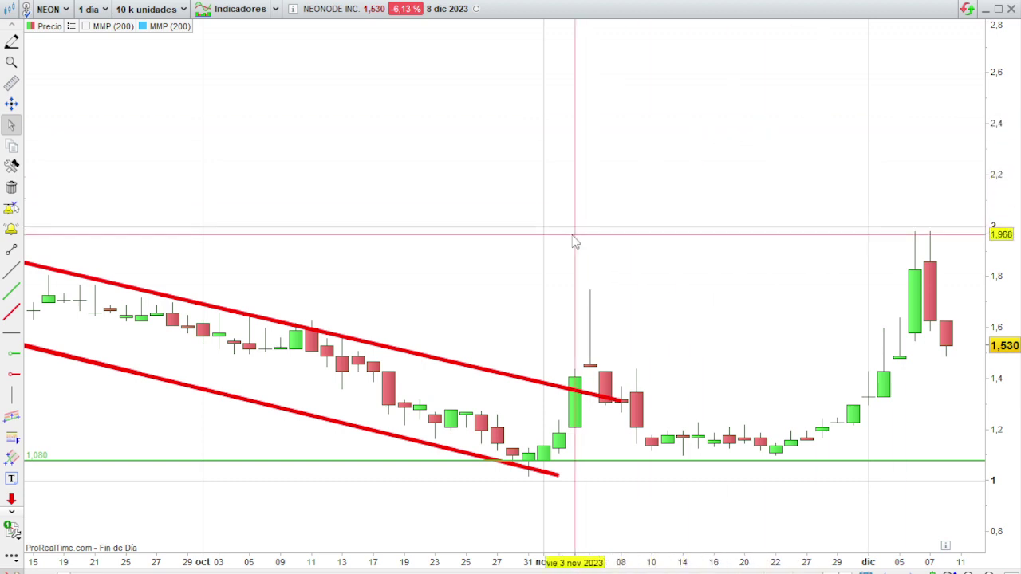
mouse_move(581, 237)
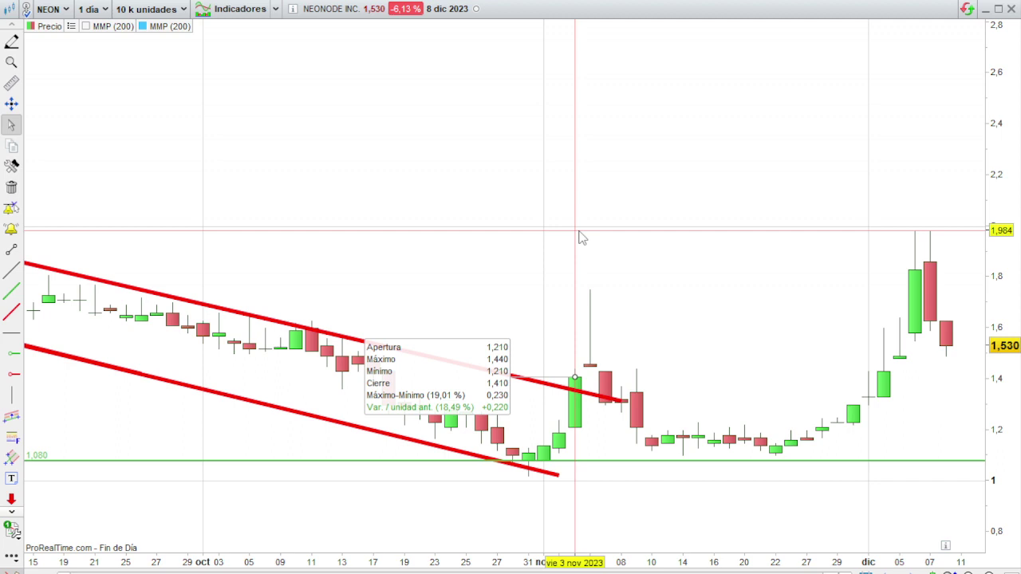
scroll(822, 287, "up", 3)
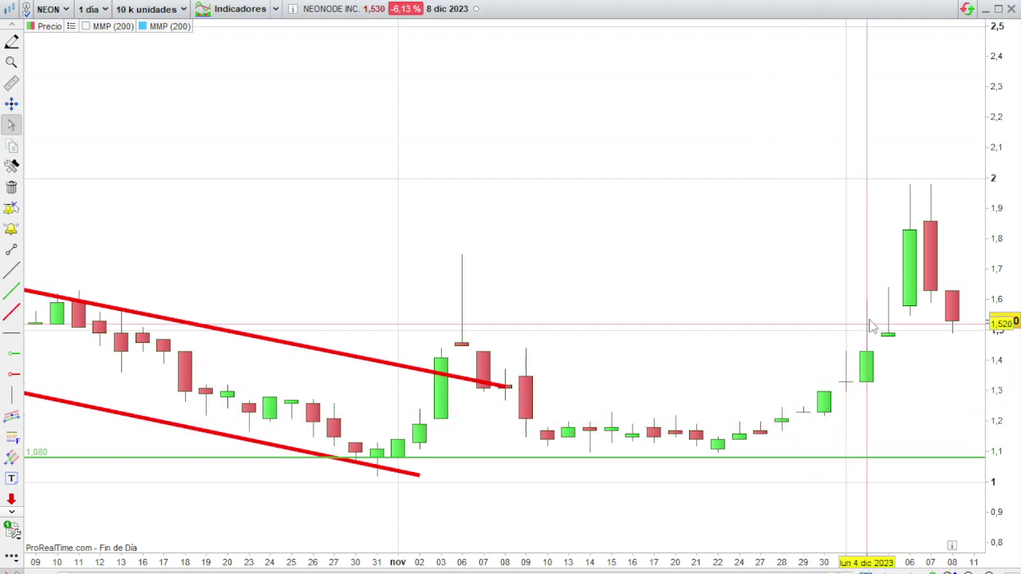
mouse_move(898, 188)
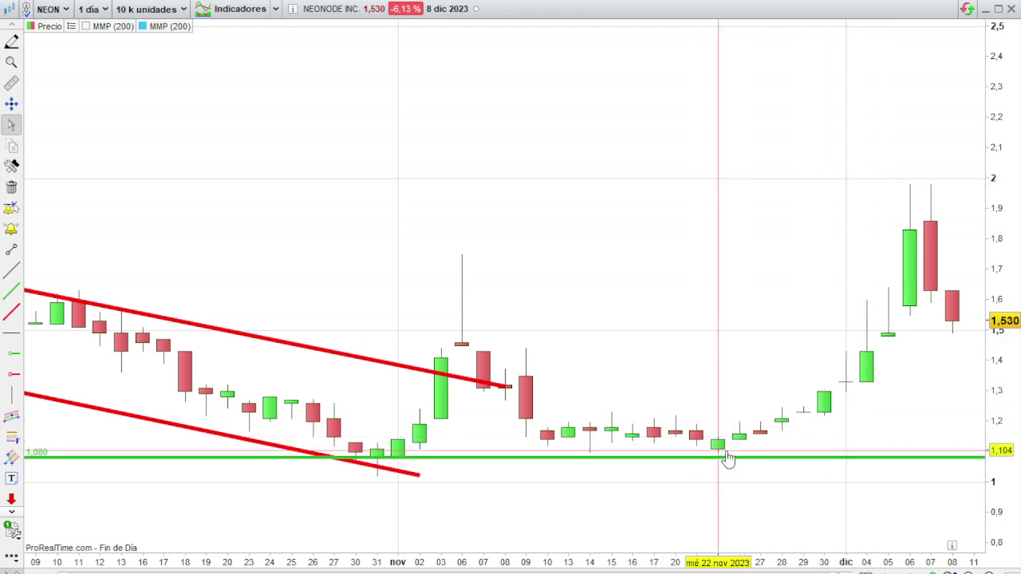
mouse_move(723, 459)
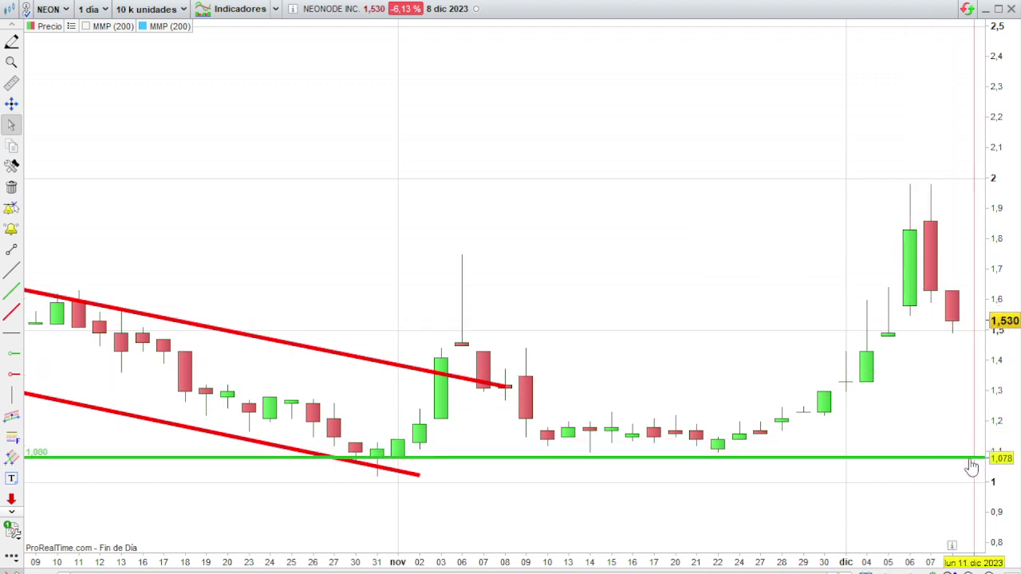
Compare Neonode's falling channel since August with the 1,080 support and read the 7 December candle's price data.
scroll(961, 465, "down", 1)
scroll(961, 465, "down", 2)
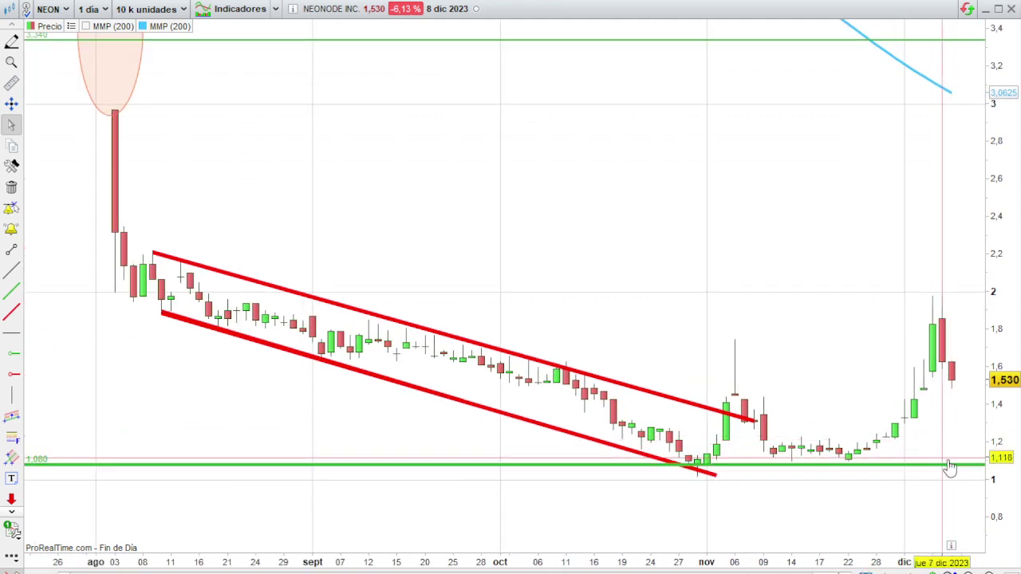
mouse_move(967, 472)
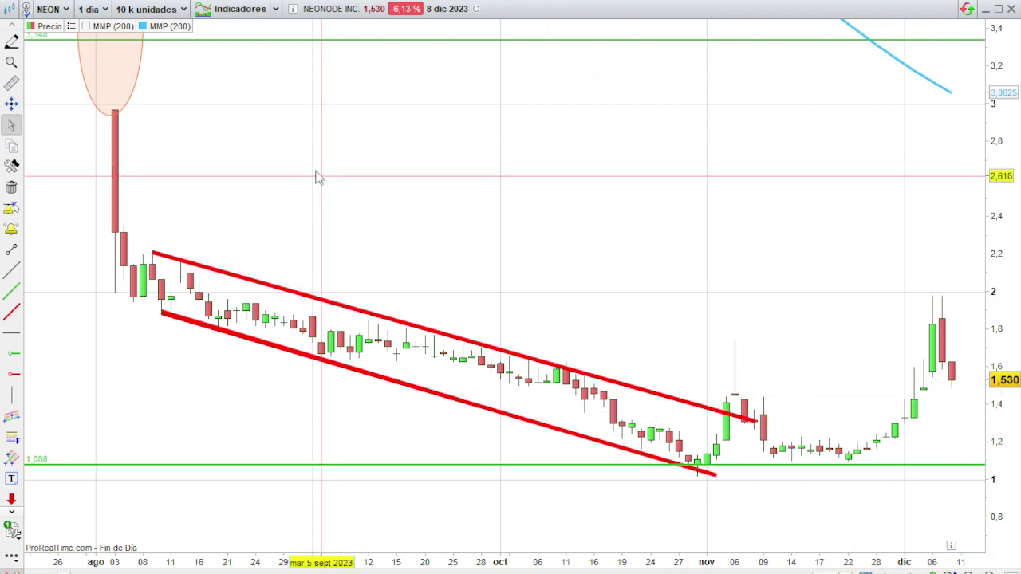
scroll(374, 306, "up", 2)
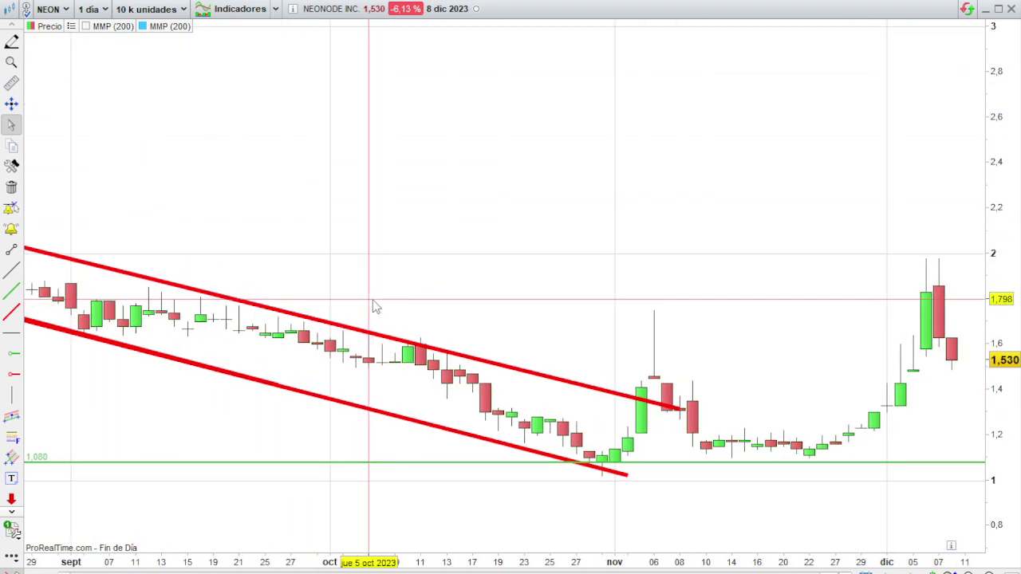
mouse_move(375, 306)
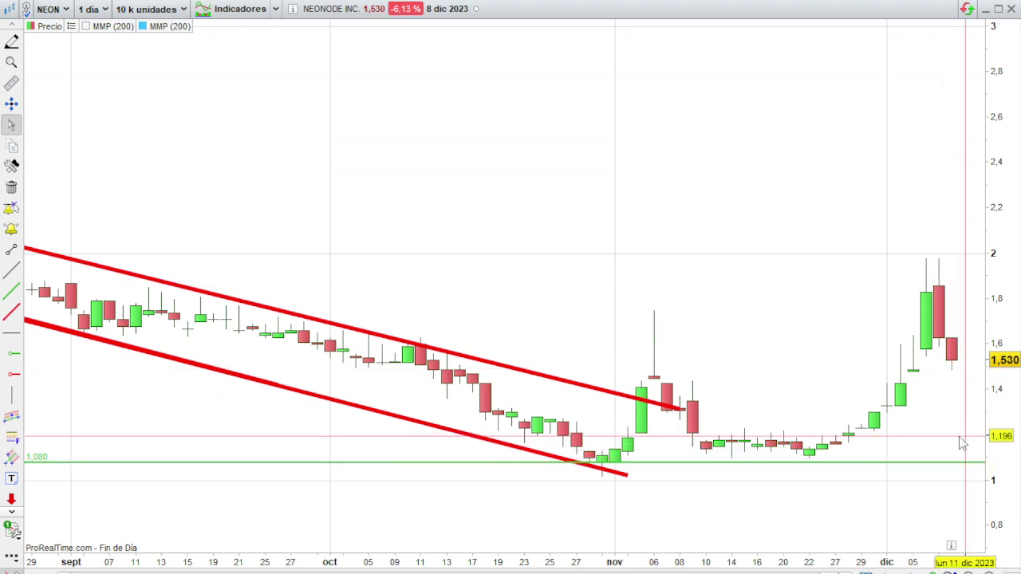
mouse_move(963, 445)
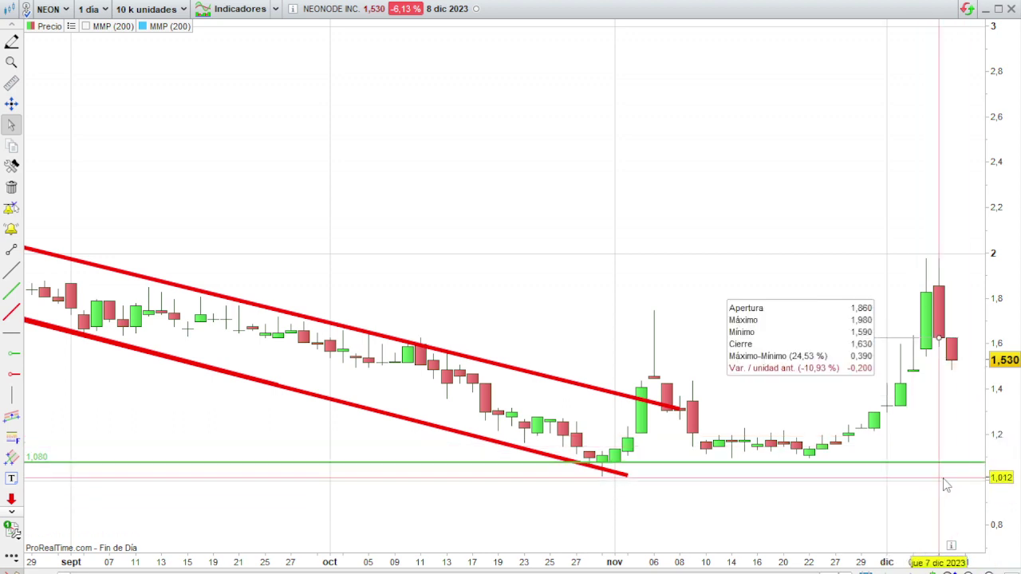
Review Neonode's wider history back to March 2023, including the circled July and August gaps, the 6,570 and 3,340 levels and the 200-period average.
scroll(914, 490, "down", 3)
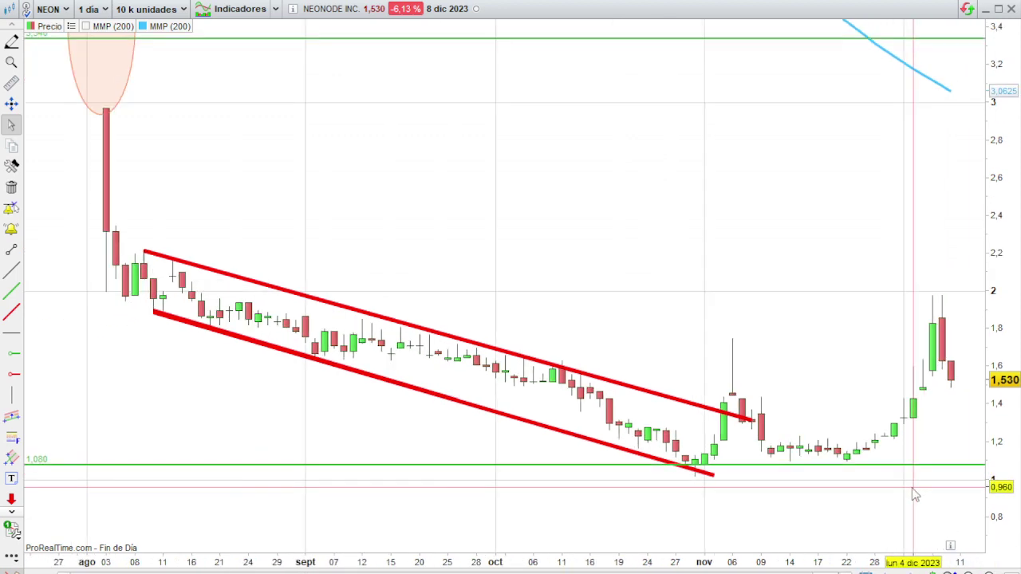
scroll(915, 495, "down", 5)
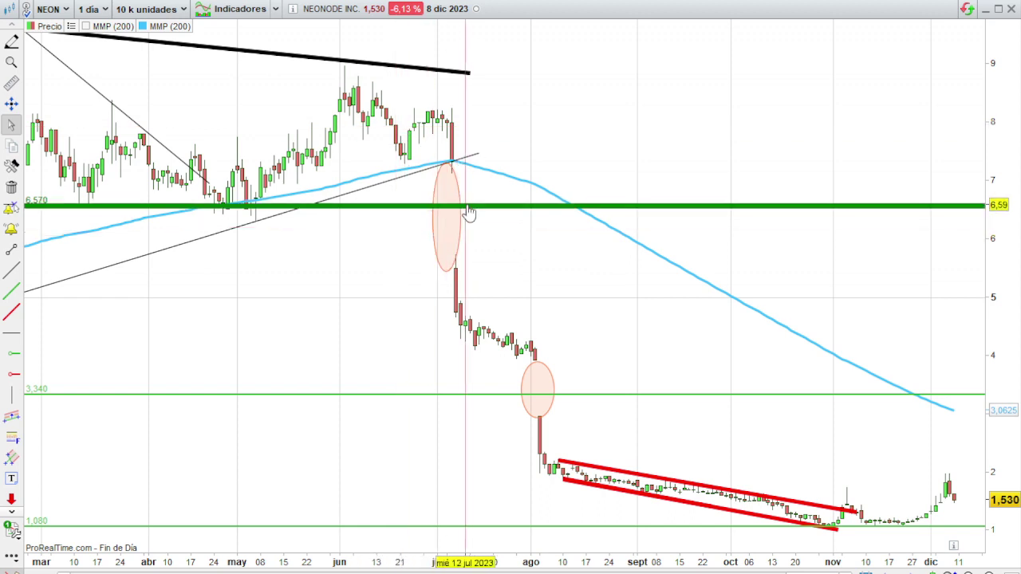
left_click(427, 170)
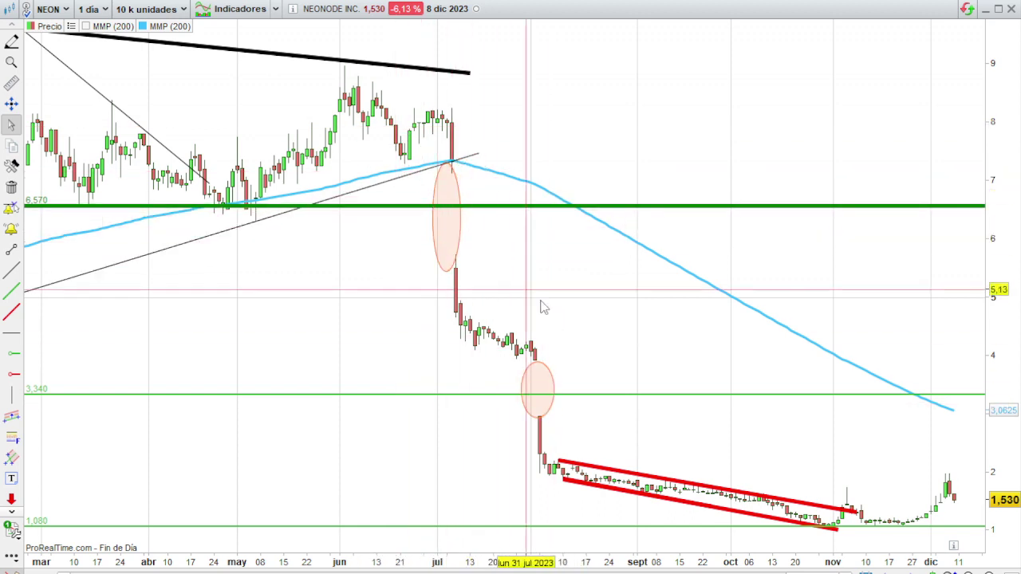
mouse_move(615, 346)
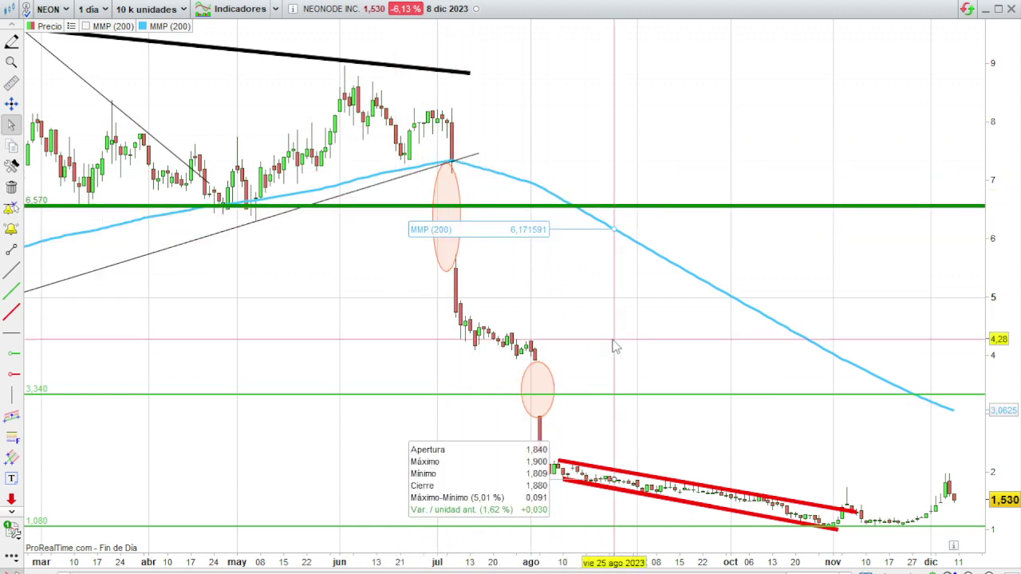